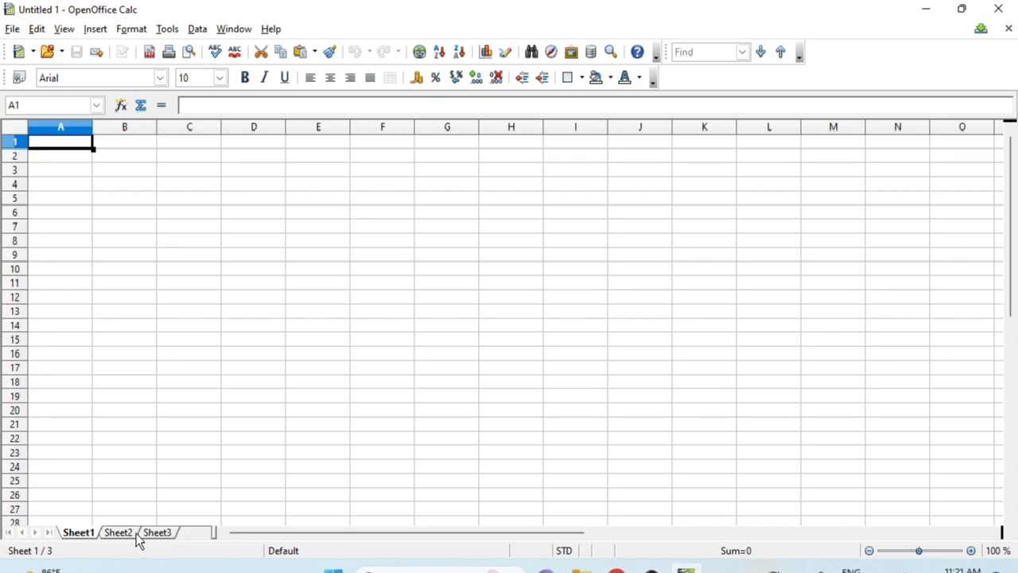
- Rename Sheet1 as Theory and Sheet2 as Practical
double_click(80, 532)
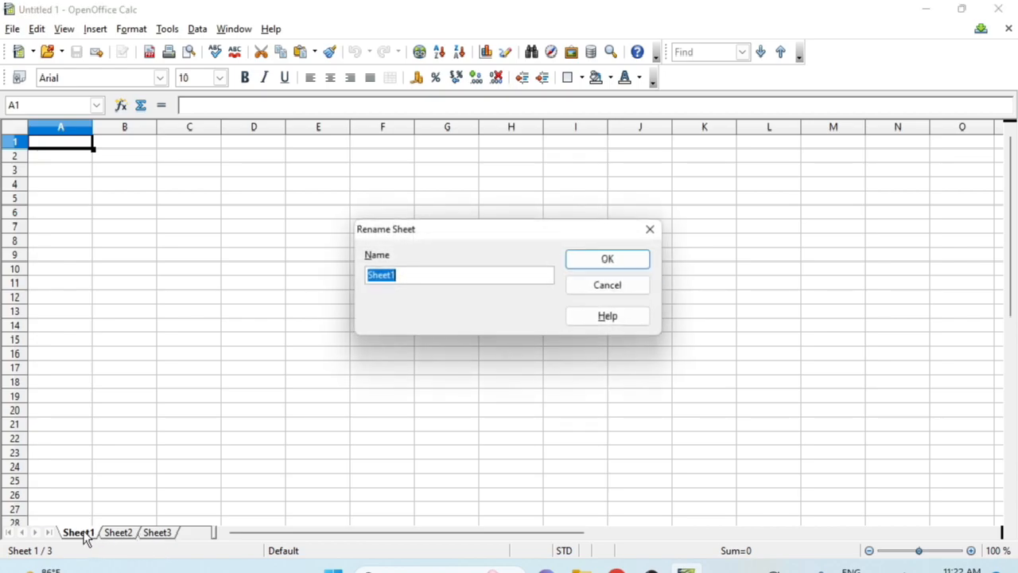
text(Theory)
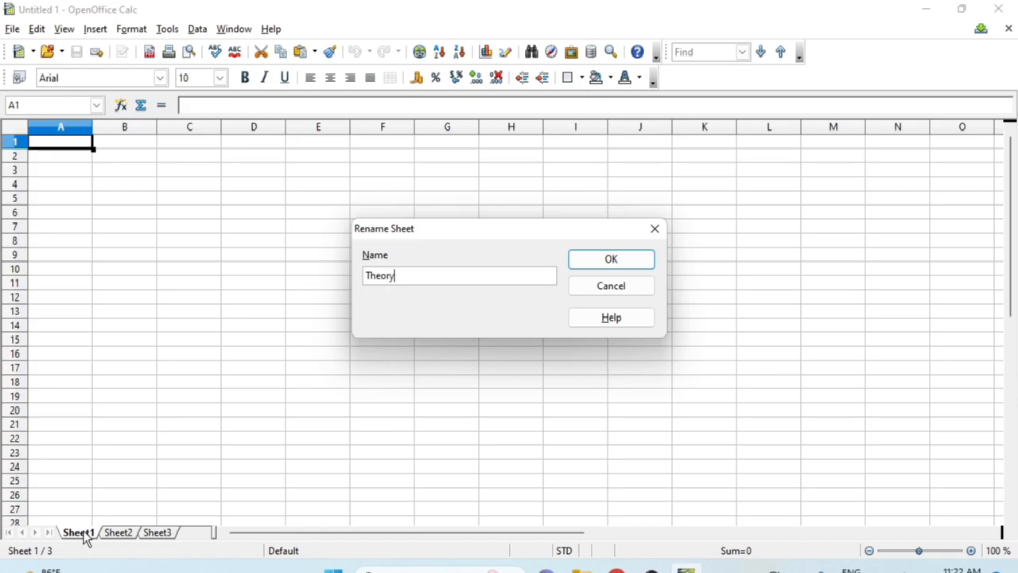
click(625, 267)
double_click(115, 534)
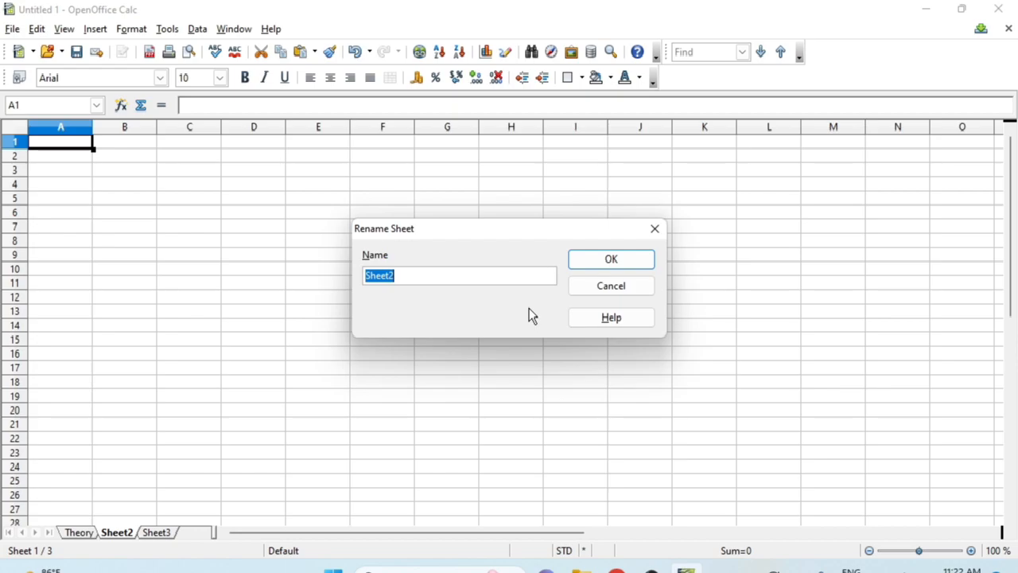
text(p)
key(BackSpace)
text(Practical)
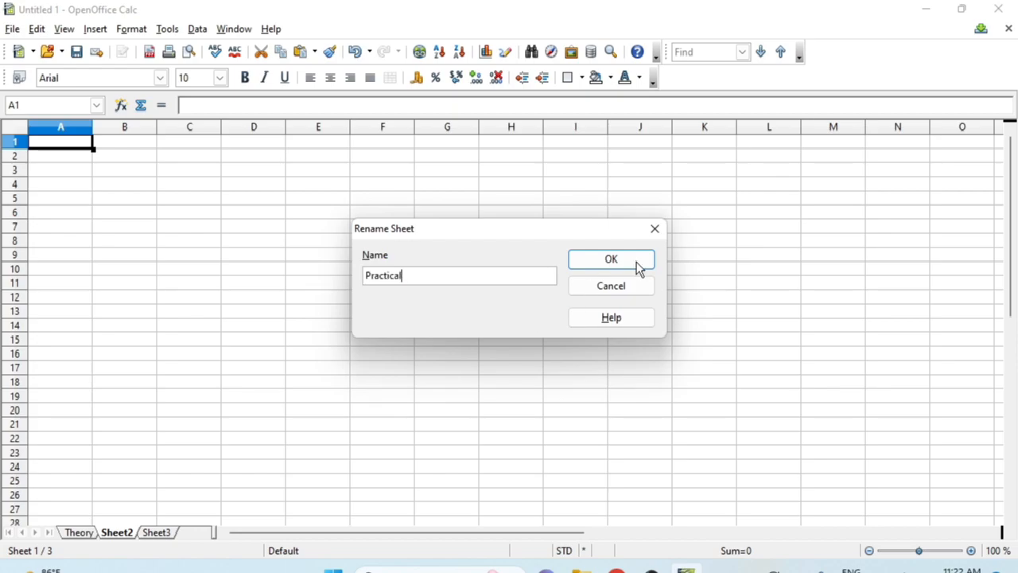
key(Return)
- Rename Sheet3 as Total
double_click(158, 534)
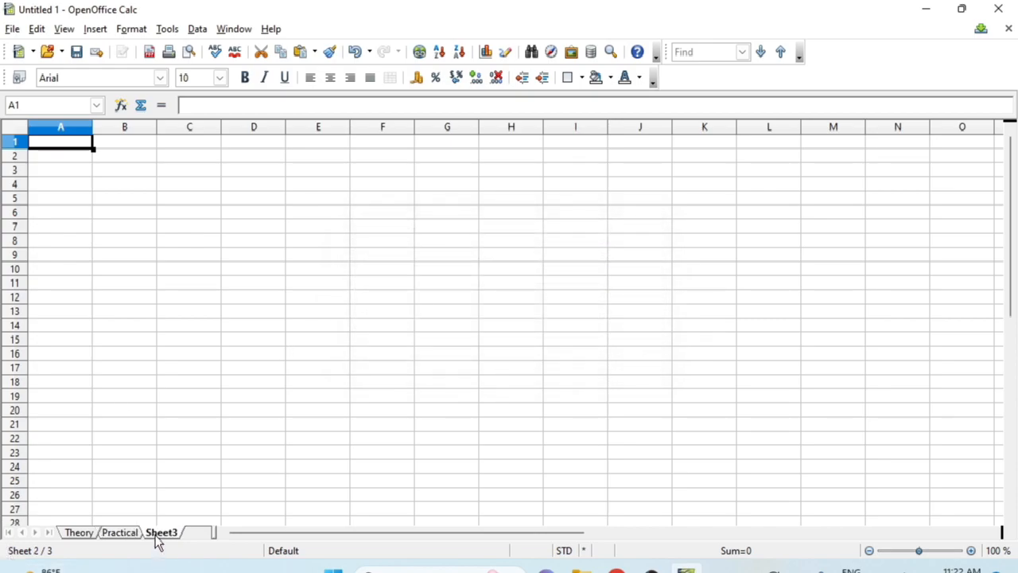
text(Tot)
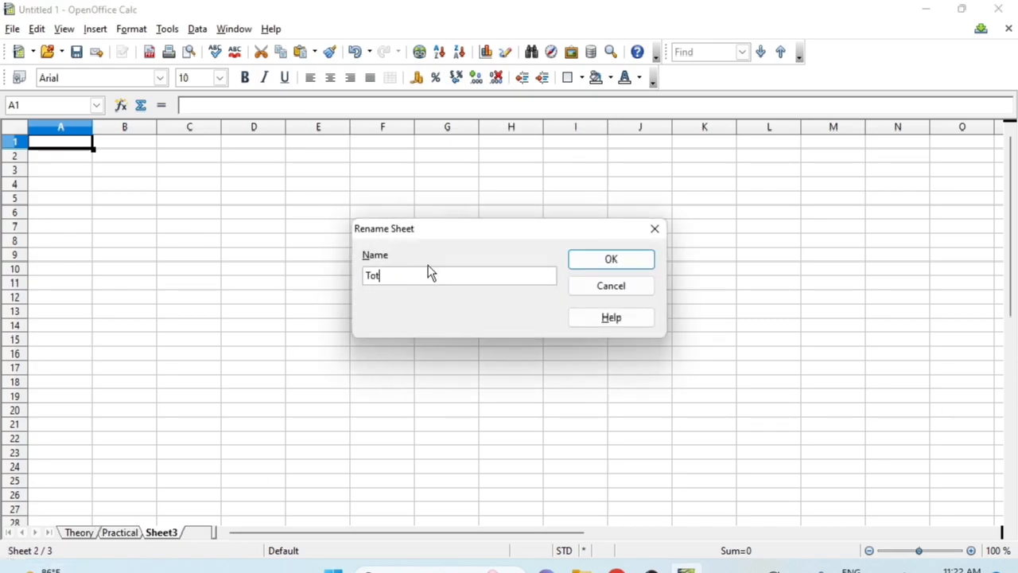
text(al)
click(635, 266)
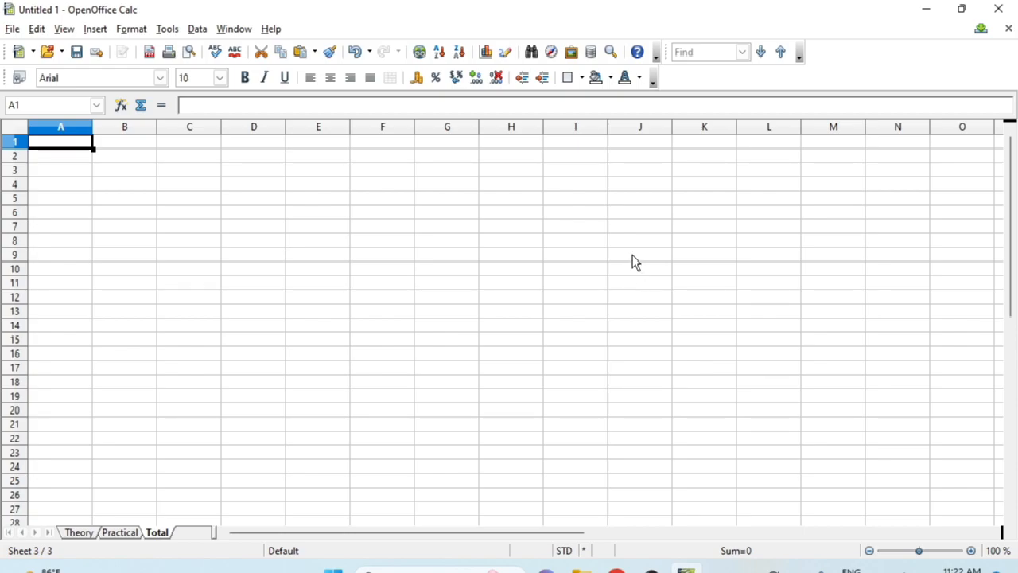
- Enter the column headers Roll No and Name in A1:B1 of the Total sheet
text(Roll No)
key(Tab)
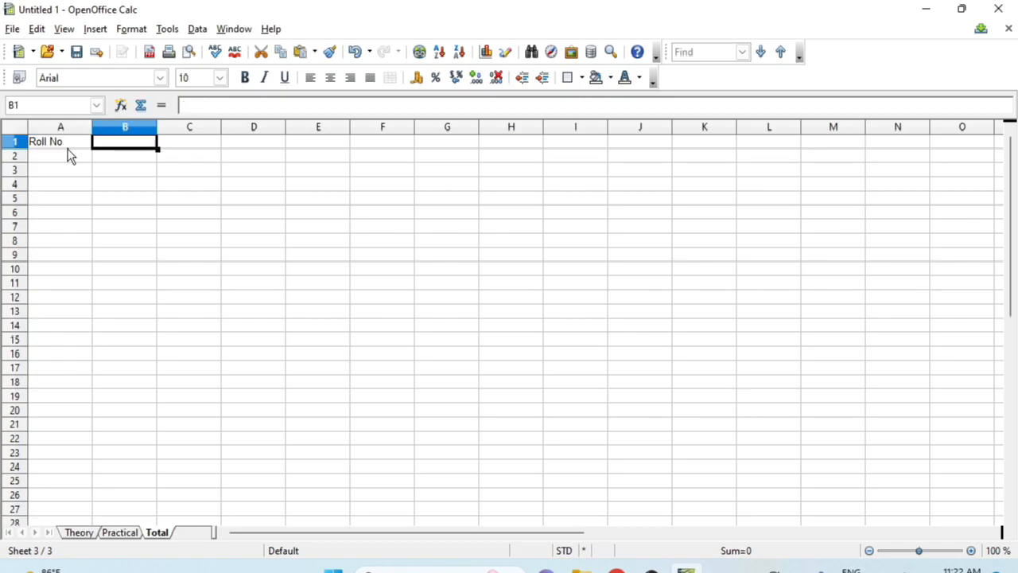
text(Name)
key(Tab)
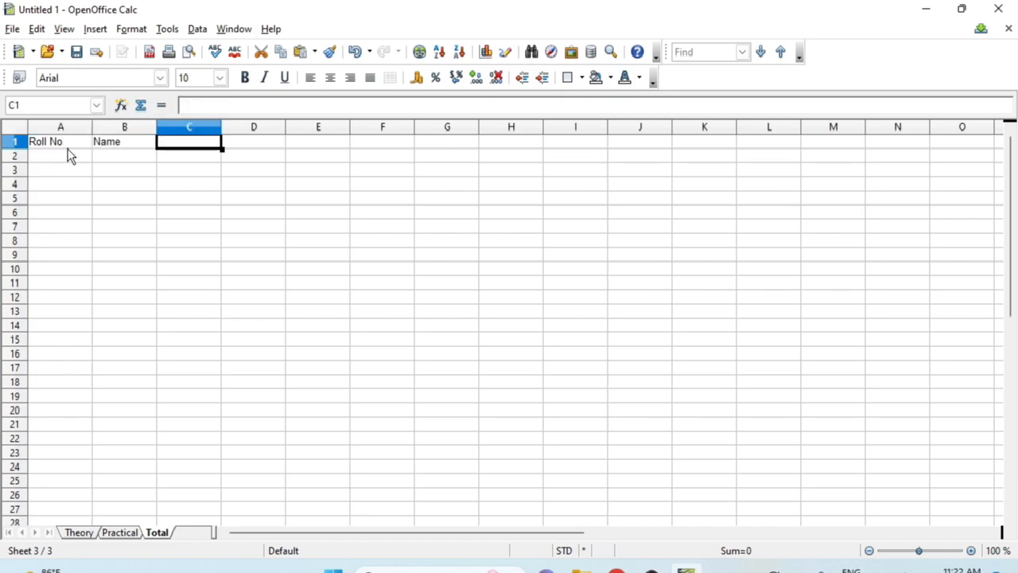
- Move the Roll No and Name headers from the Total sheet to A1:B1 of the Theory sheet
drag(68, 148, 112, 151)
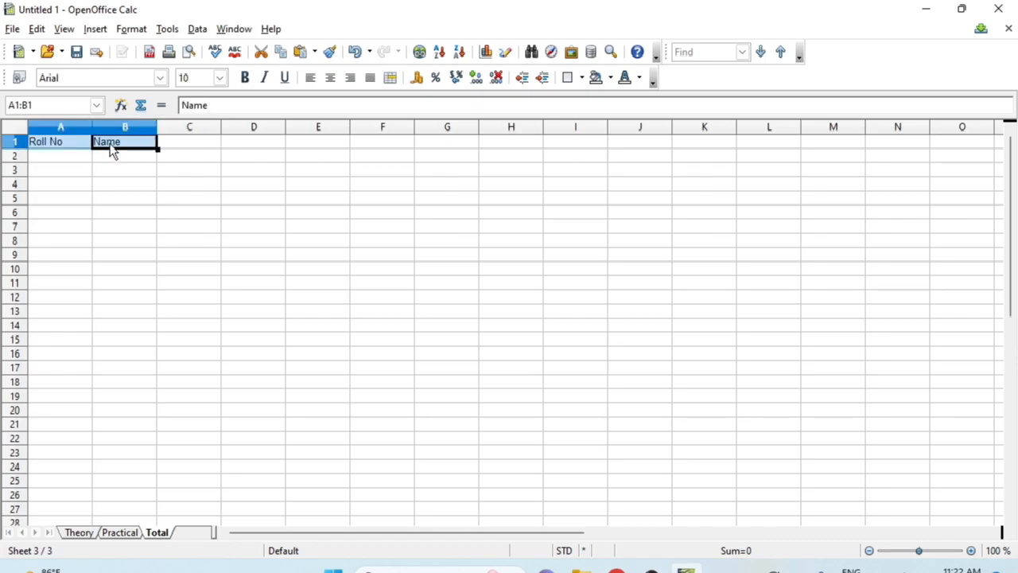
key(Delete)
click(80, 532)
key(ctrl+z)
- Add the subject headers Physics, Chemistry and Biology in C1:E1 of the Theory sheet
click(186, 143)
text(Physics)
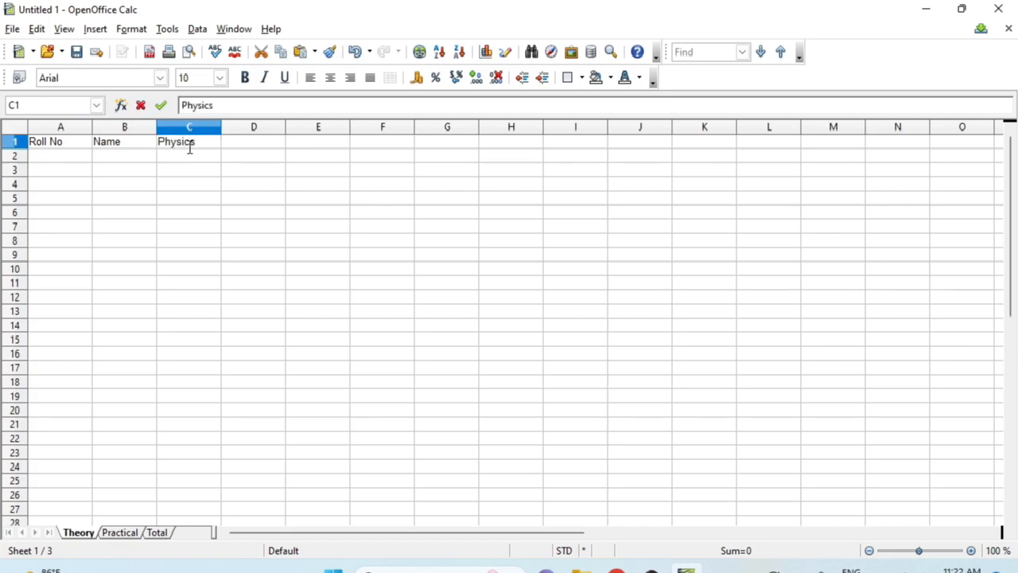
key(Tab)
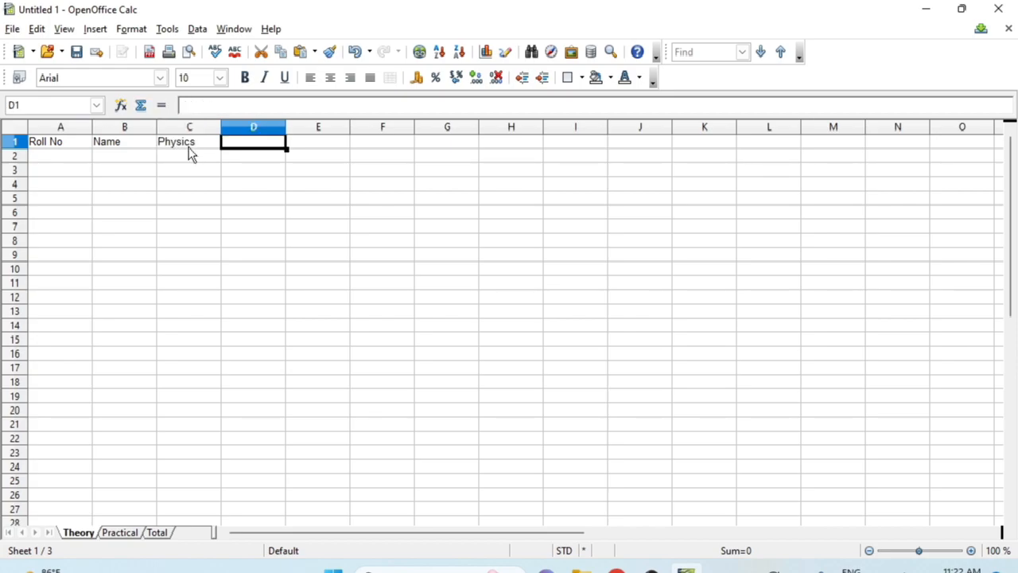
text(Chemistr)
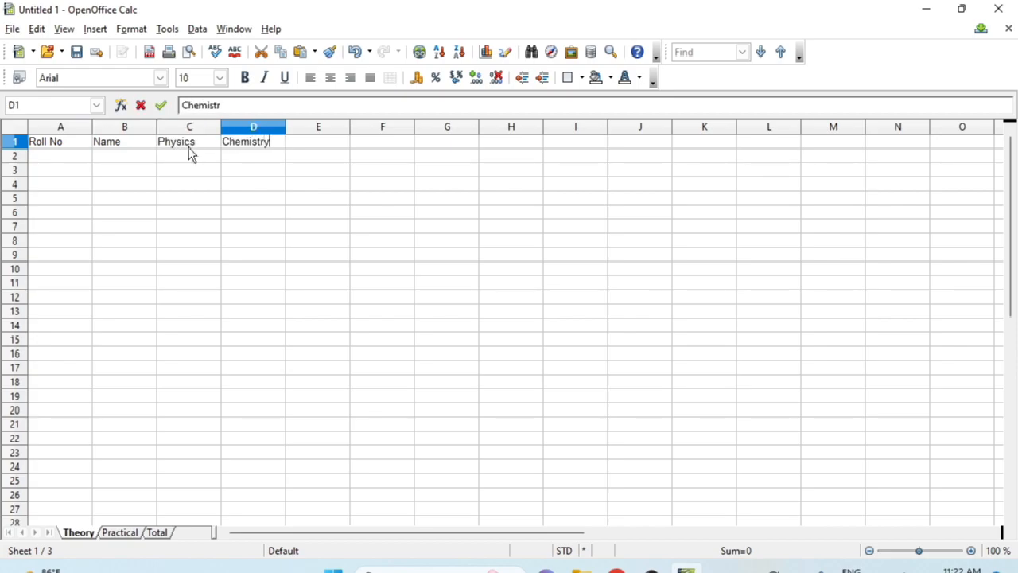
text(y)
key(Tab)
text(Biology)
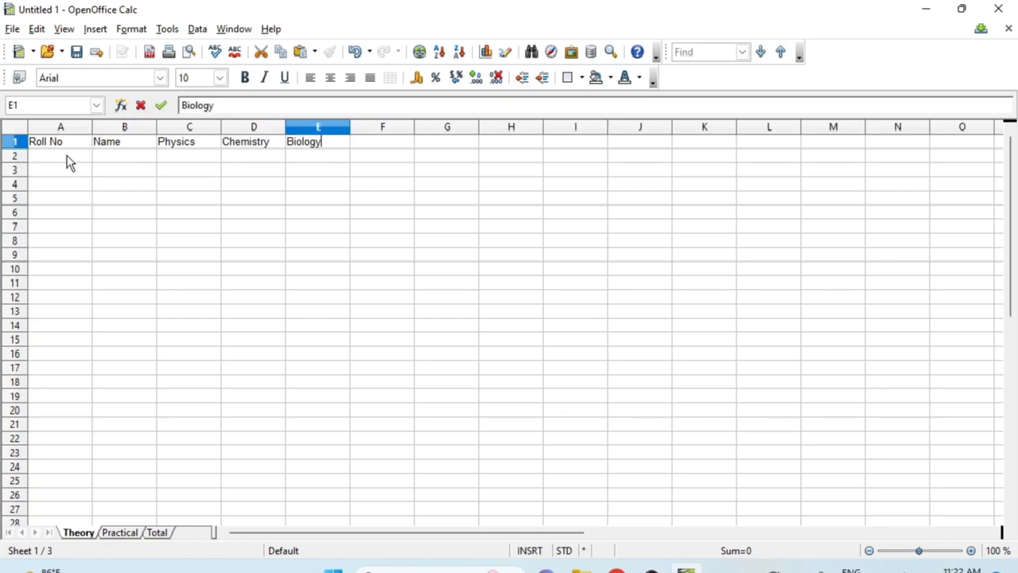
- Fill the Roll No column on the Theory sheet with 1 to 5 in A2:A6
click(69, 162)
text(1)
key(Return)
text(2)
key(Return)
text(3)
key(Return)
text(4)
key(Return)
text(5)
key(Return)
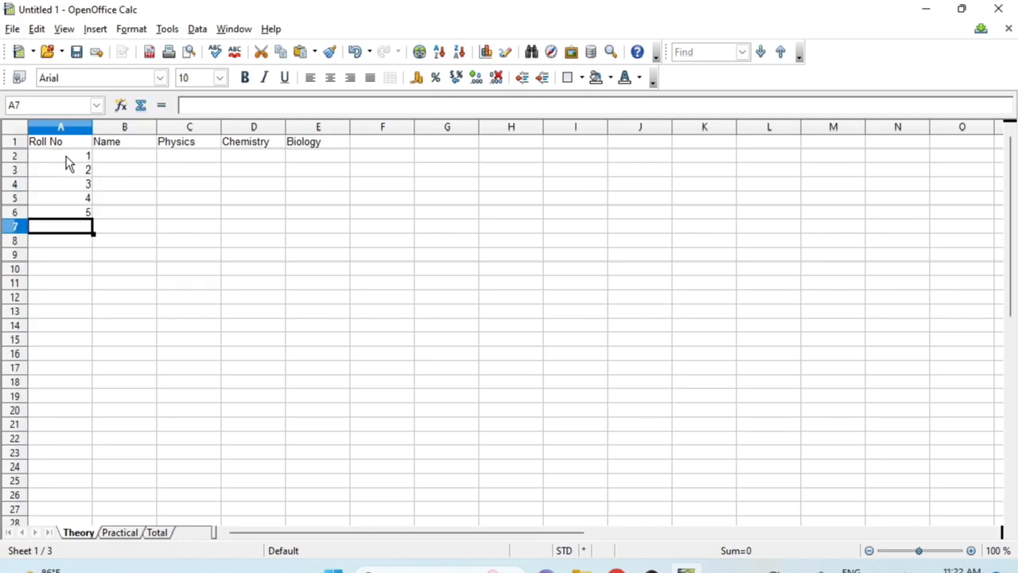
- Enter the five students' names in B2:B6 of the Theory sheet
click(110, 157)
text(Pooja)
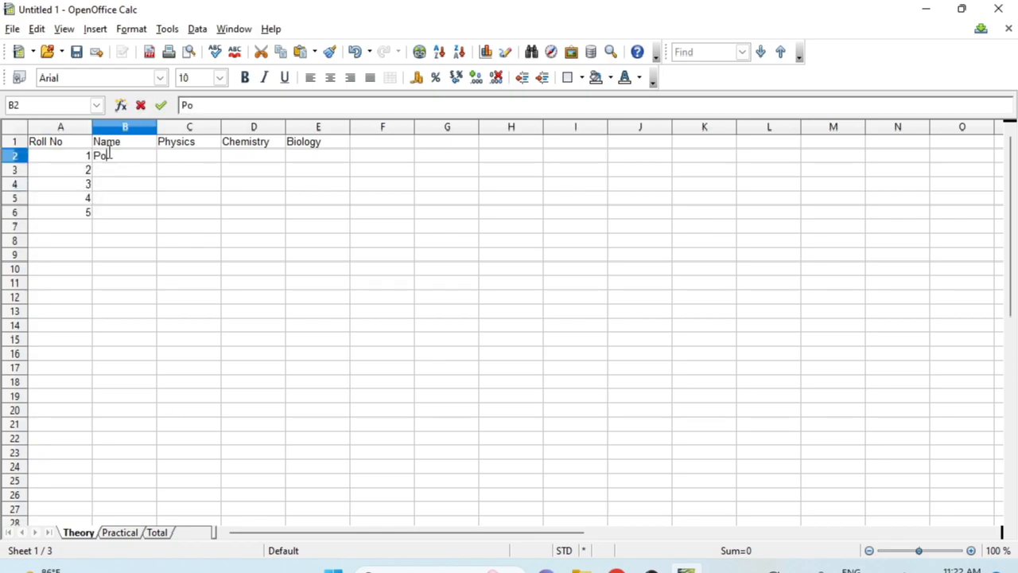
key(Return)
text(Priyans)
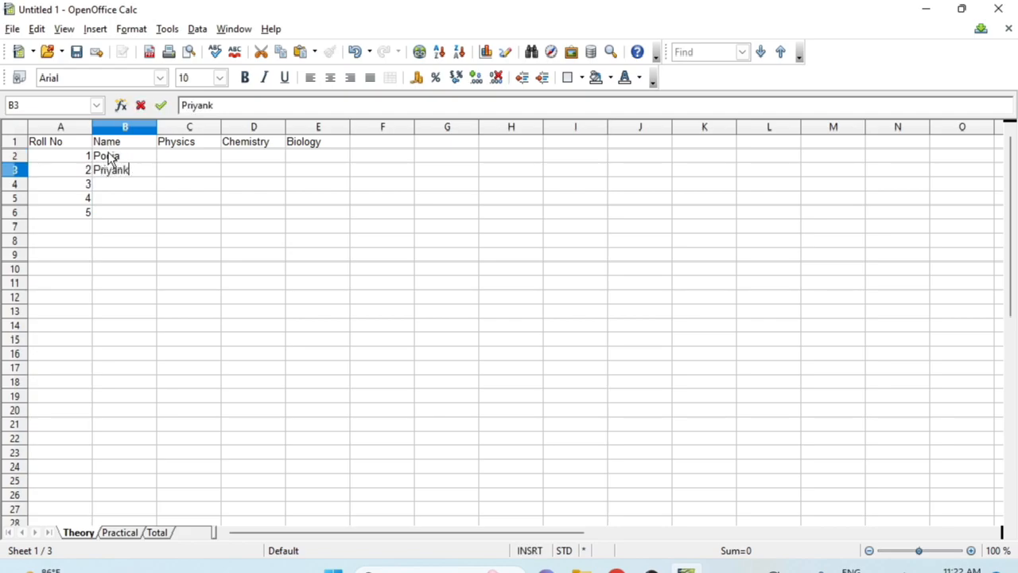
text(a)
key(Return)
text(Res)
key(Return)
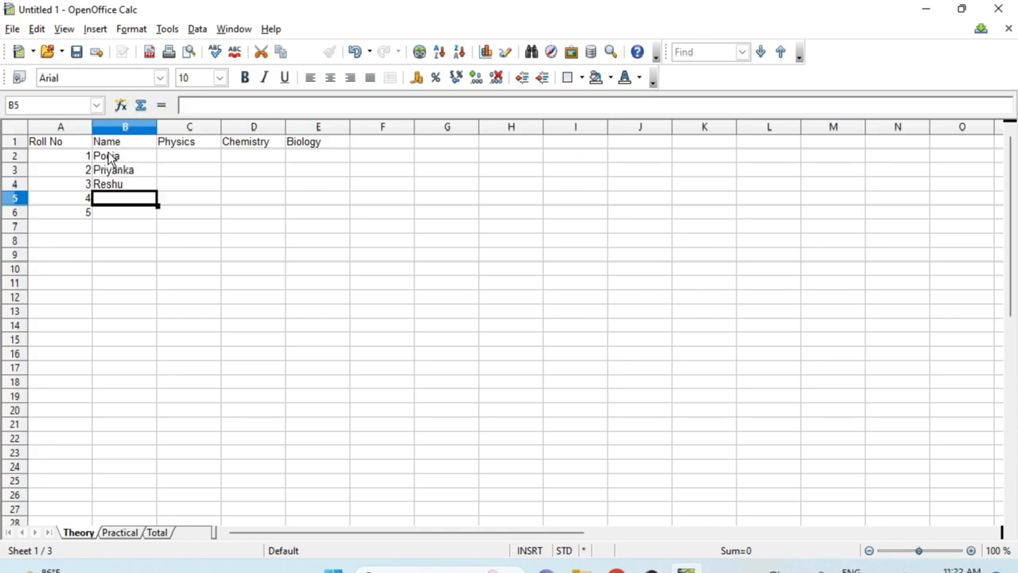
text(Neetu)
key(Return)
text(Panka)
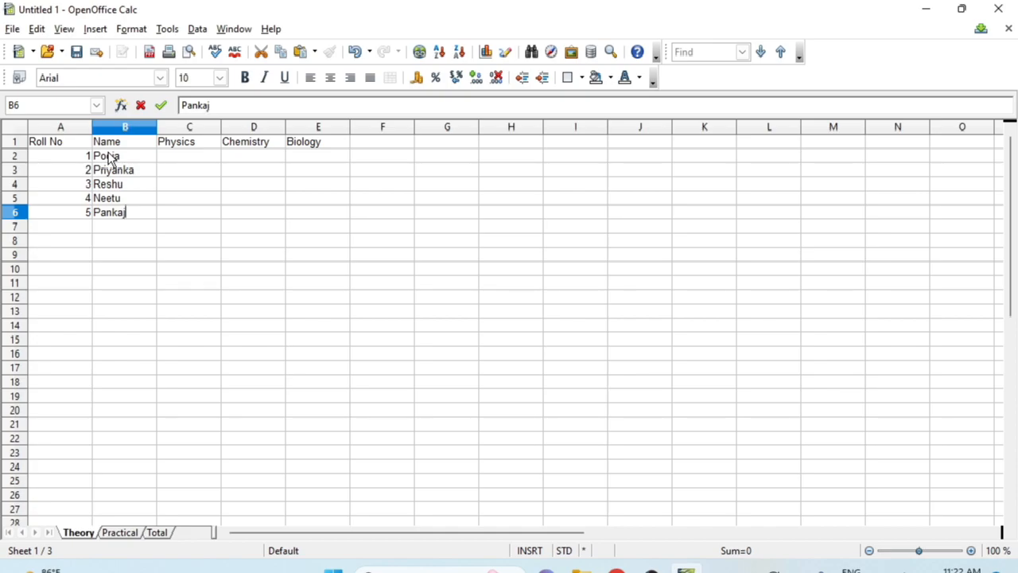
text(j)
- Enter the Physics theory marks 67, 68, 69, 67 and 68 in C2:C6
click(199, 160)
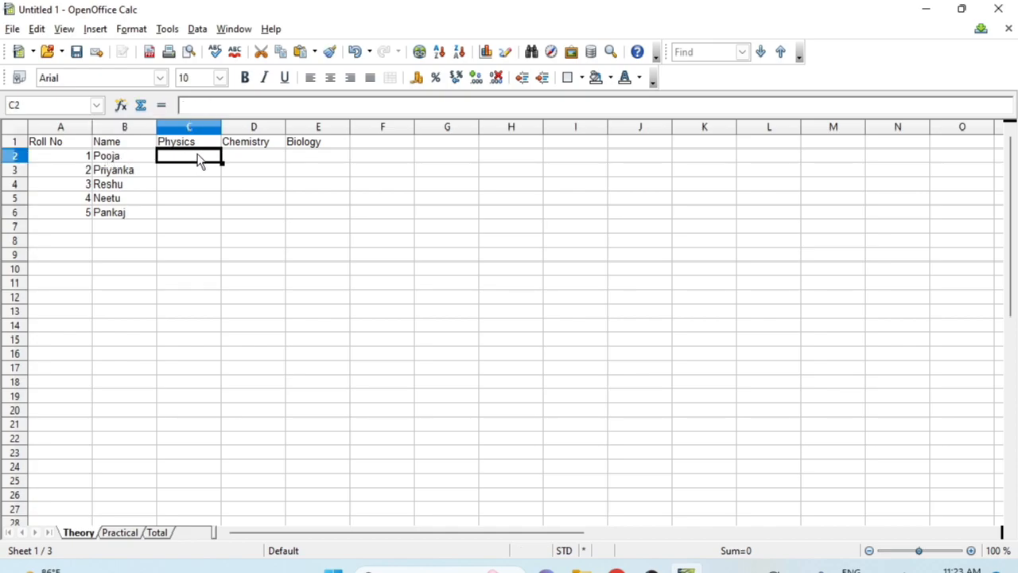
text(67)
key(Return)
text(68)
key(Return)
text(69)
key(Return)
text(67)
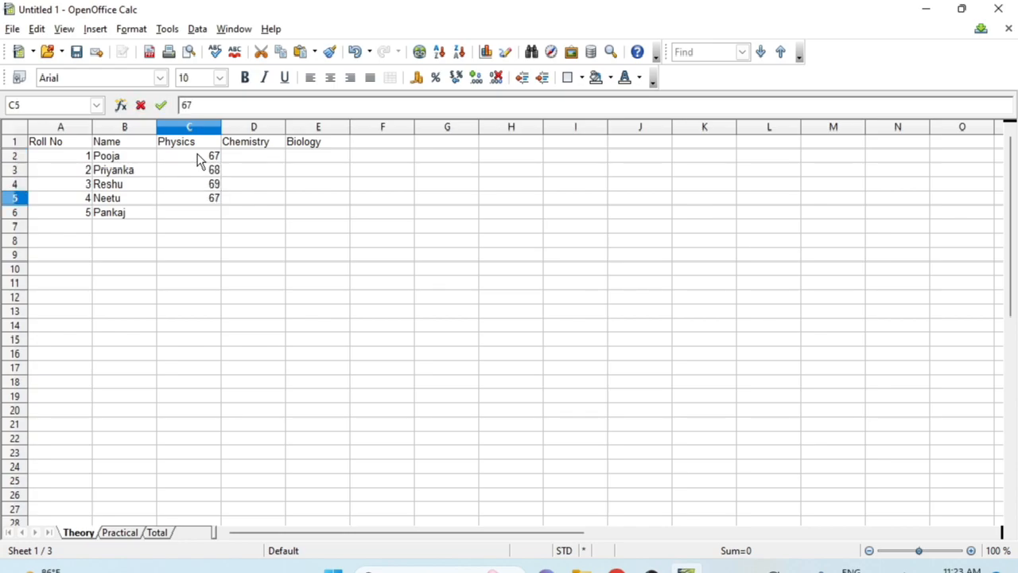
key(Return)
text(68)
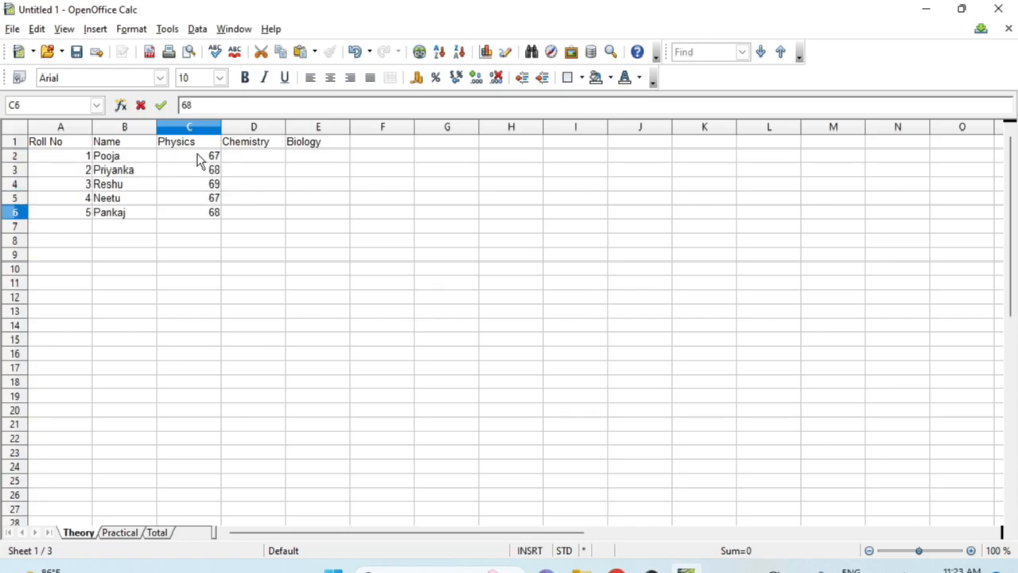
- Copy the Physics marks in C2:C6 into the Chemistry and Biology columns of the Theory sheet
drag(214, 159, 214, 216)
key(ctrl+c)
click(250, 162)
key(ctrl+v)
click(321, 169)
key(ctrl+v)
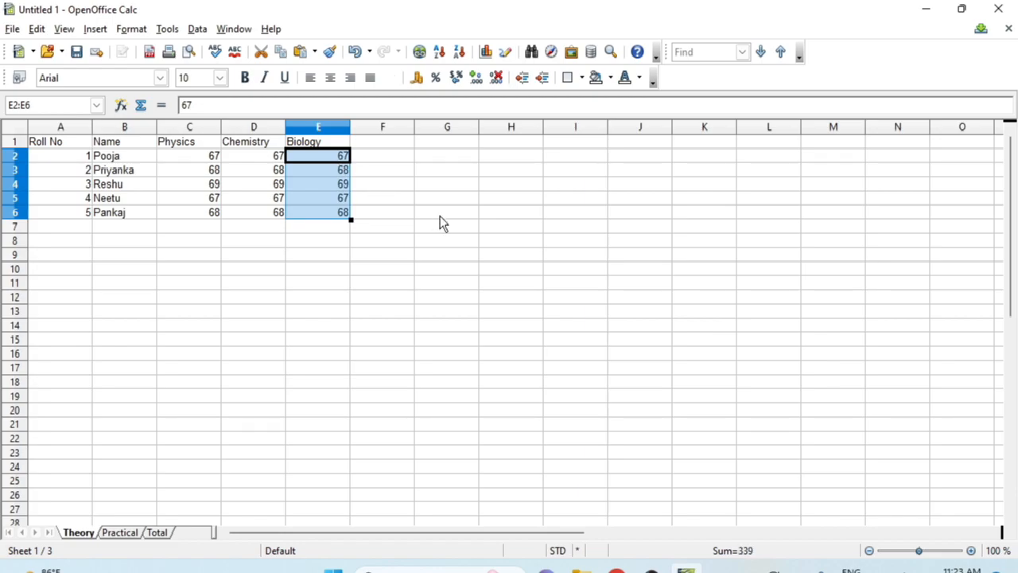
click(440, 216)
- Format the Theory table A1:E6 with centred bold text and borders around every cell
drag(72, 143, 316, 220)
click(330, 78)
click(245, 77)
click(582, 78)
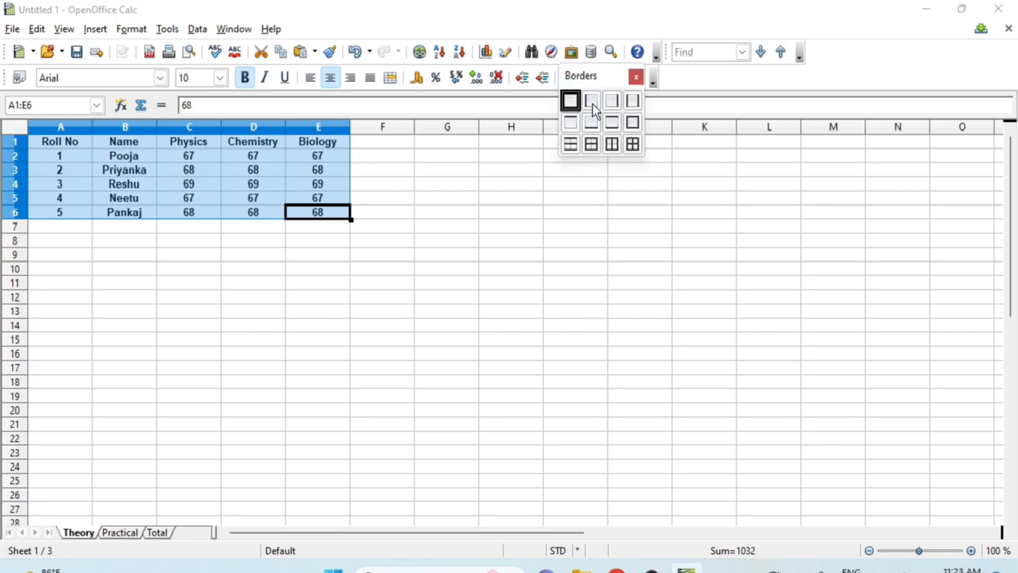
click(632, 146)
click(451, 339)
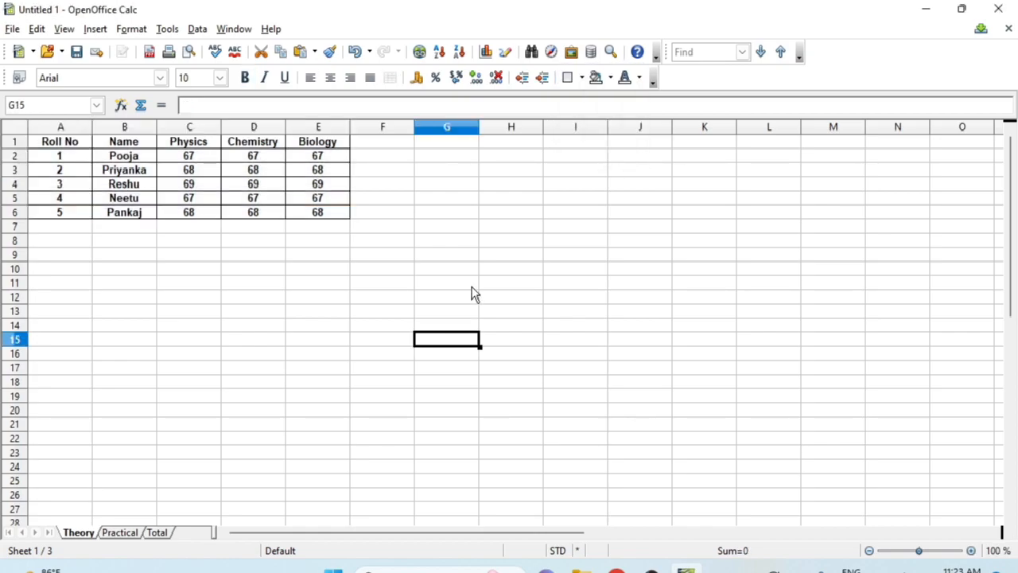
- Copy the Theory table A1:E6 to the Practical sheet and clear the copied marks in C2:E6
drag(56, 142, 332, 224)
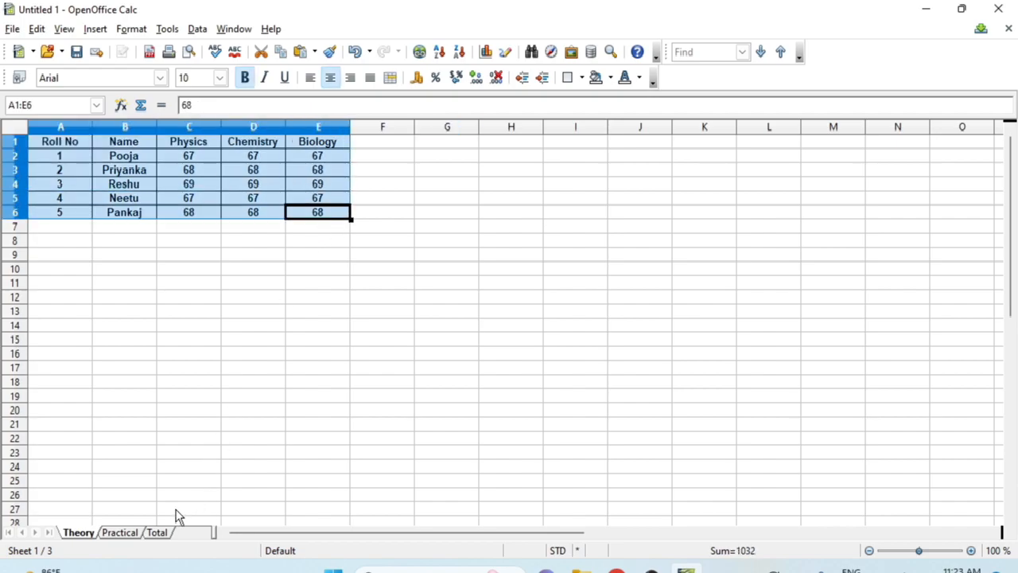
click(126, 532)
key(ctrl+v)
drag(190, 158, 326, 220)
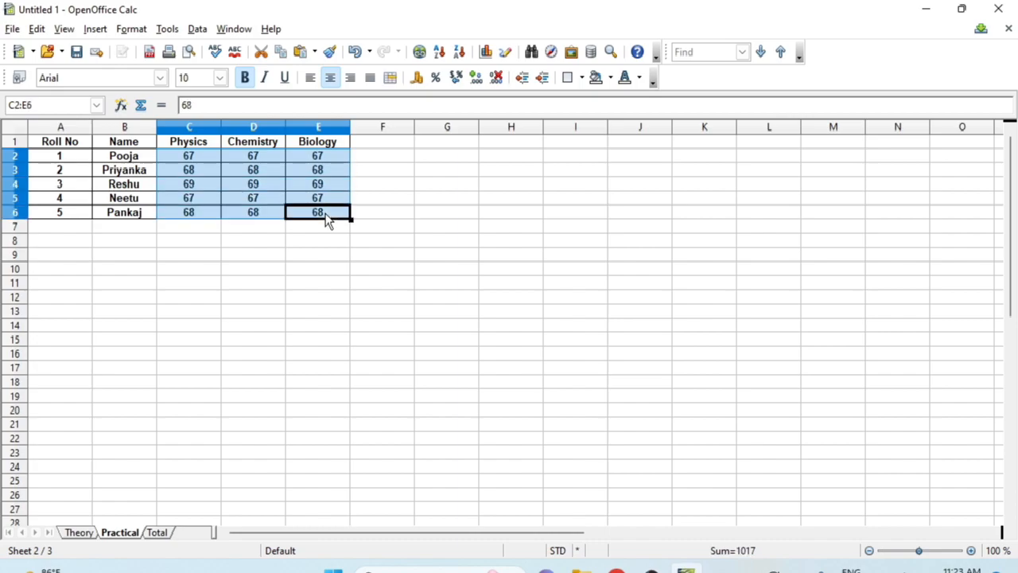
key(BackSpace)
click(613, 207)
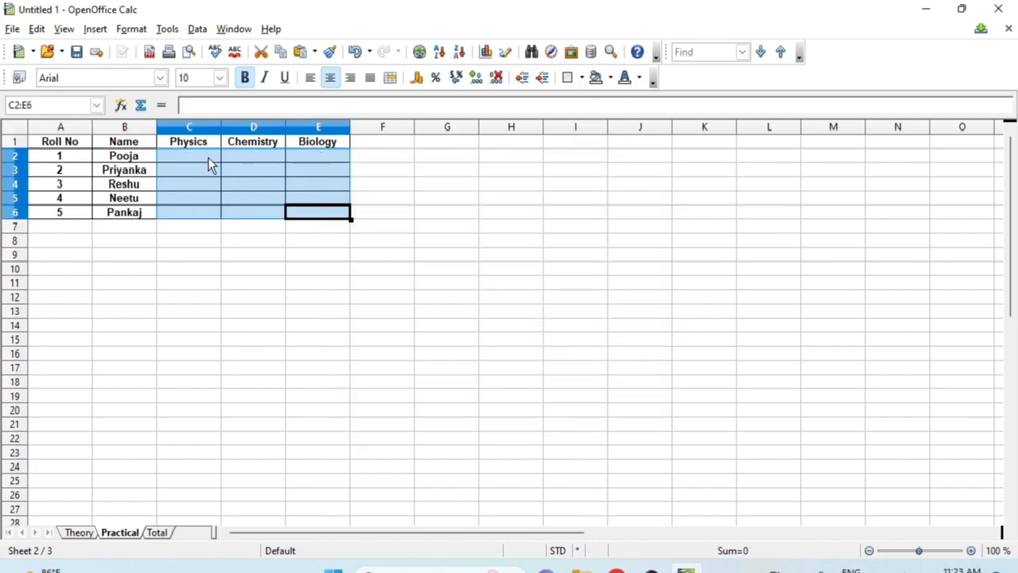
- Enter the Physics practical marks 29, 27, 28, 29 and 30 in C2:C6 of the Practical sheet
click(209, 158)
text(29)
key(Return)
text(27)
key(Return)
text(28)
key(Return)
text(2)
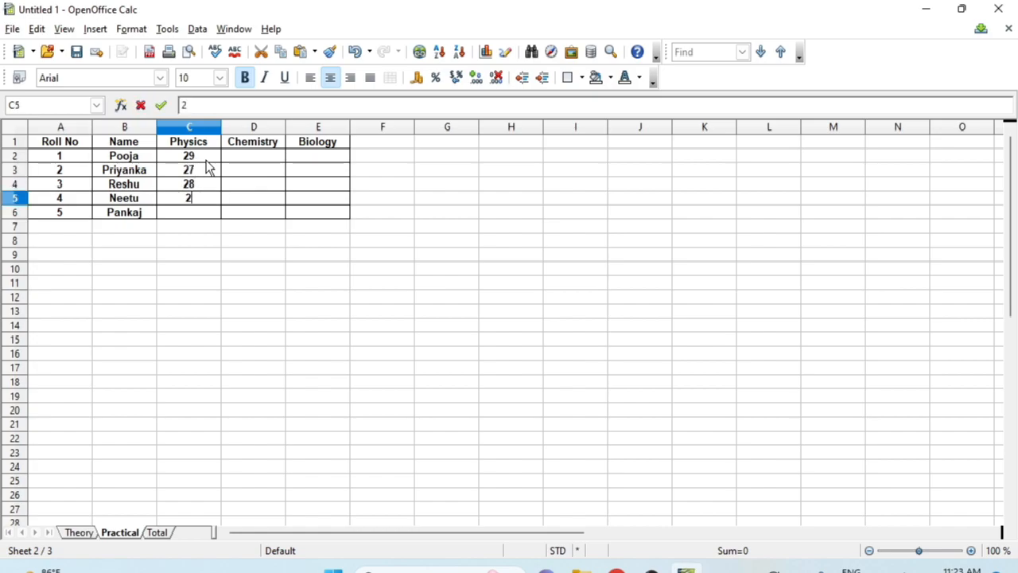
text(9)
key(Return)
text(30)
key(Return)
- Copy the practical Physics marks in C2:C6 into the Chemistry and Biology columns
drag(206, 160, 204, 222)
key(ctrl+c)
click(270, 160)
key(ctrl+v)
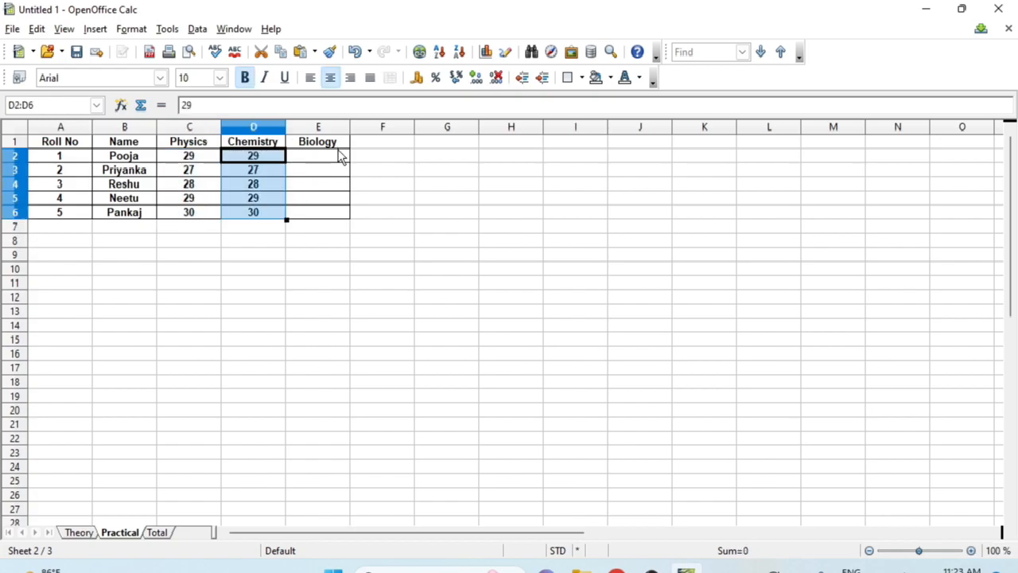
click(334, 158)
key(ctrl+v)
click(391, 200)
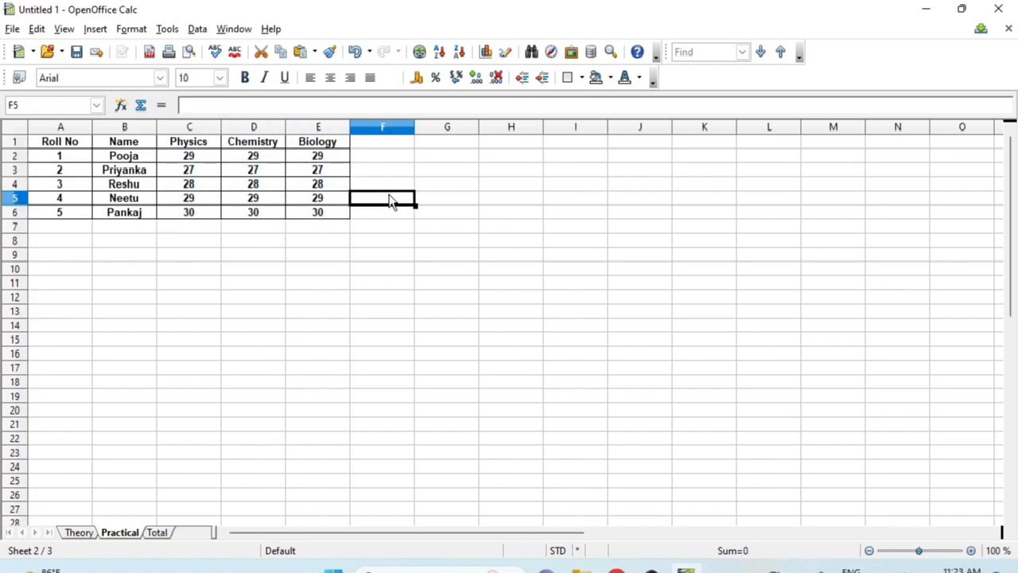
click(83, 535)
click(117, 534)
click(157, 534)
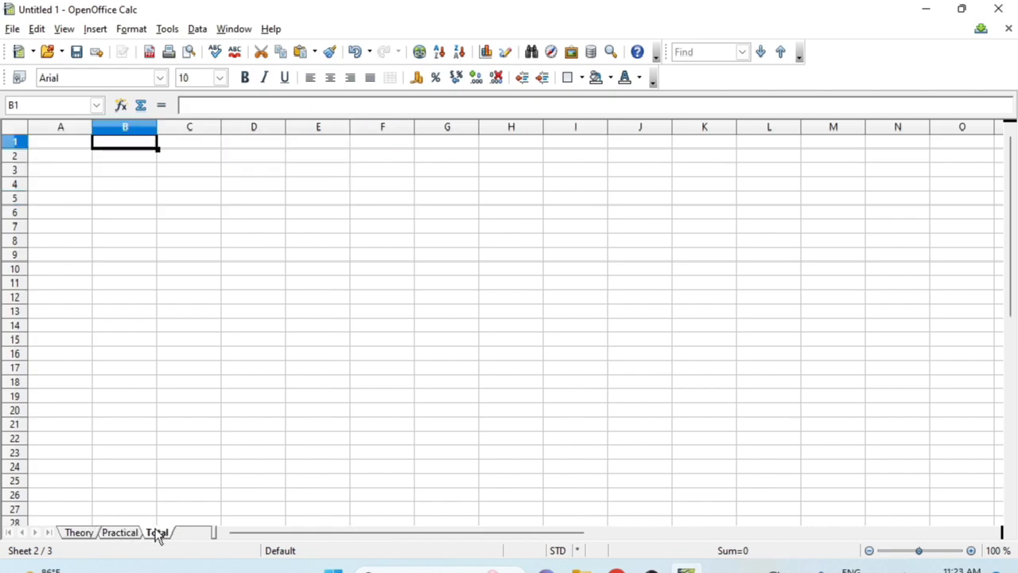
- Copy the table A1:E6 from the Theory sheet to the Total sheet, starting at A1
click(80, 533)
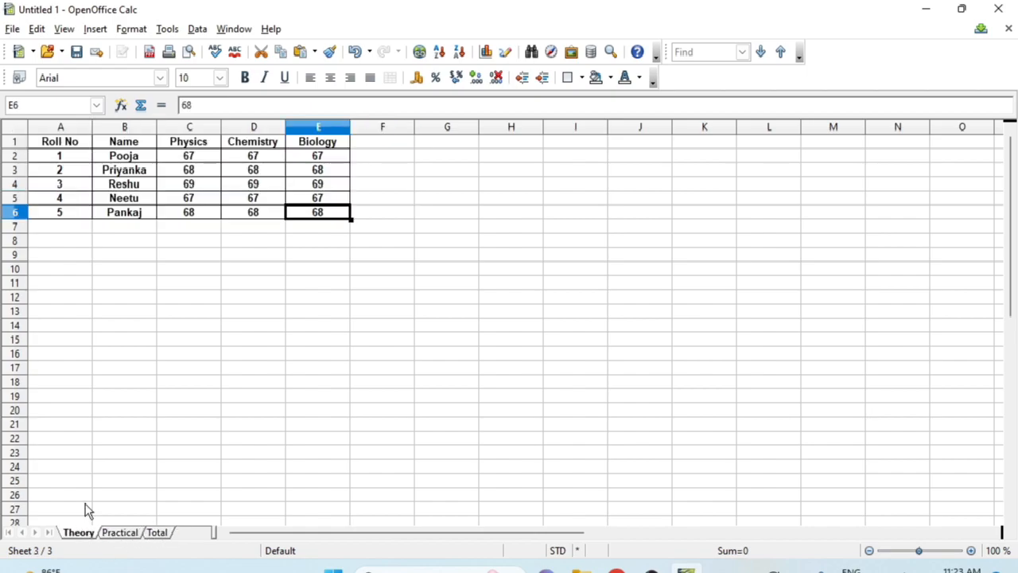
click(68, 148)
drag(69, 148, 311, 218)
click(163, 533)
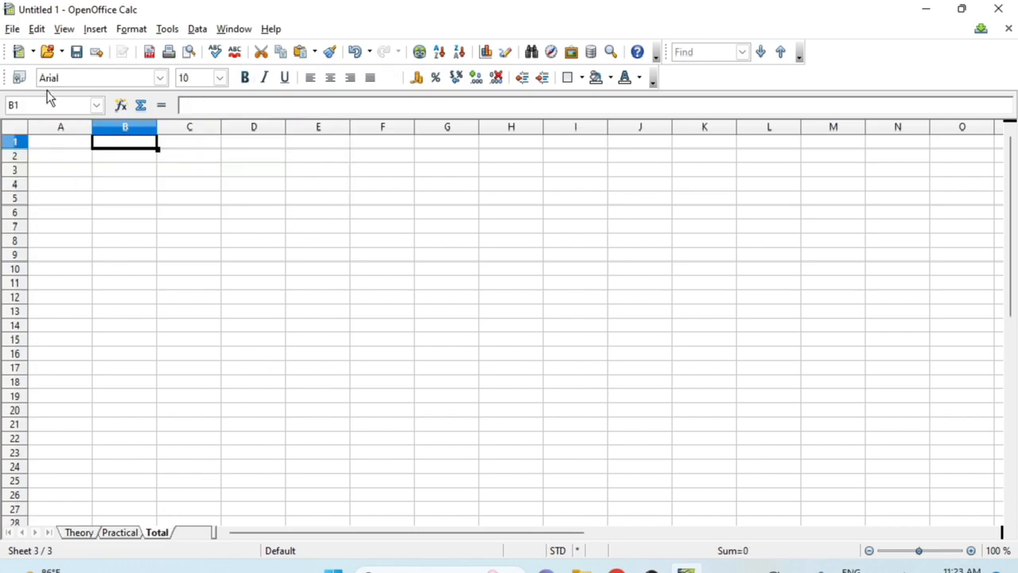
click(46, 149)
key(ctrl+v)
- Clear the copied marks in C2:E6 of the Total sheet
drag(197, 158, 316, 216)
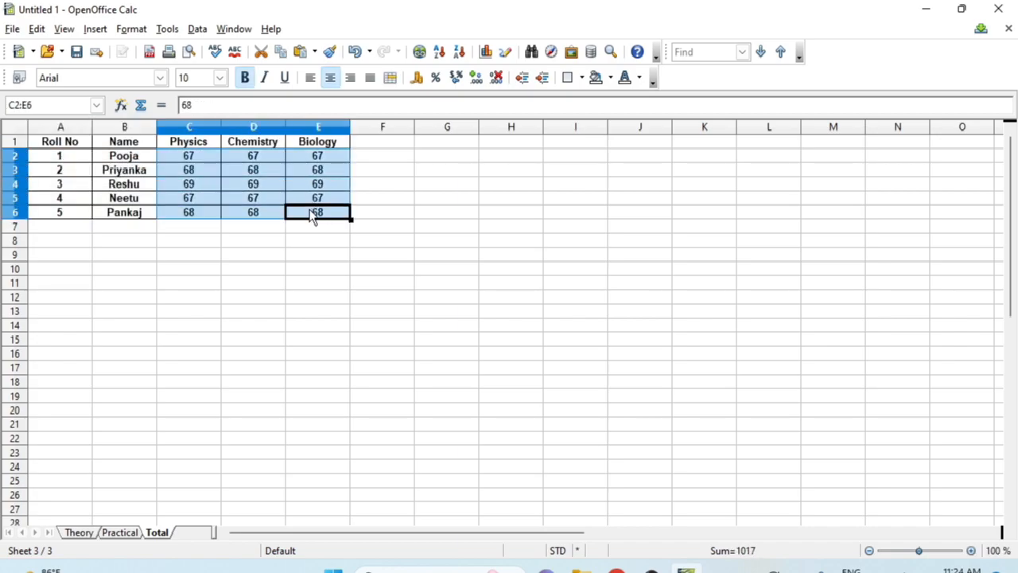
key(Delete)
click(578, 206)
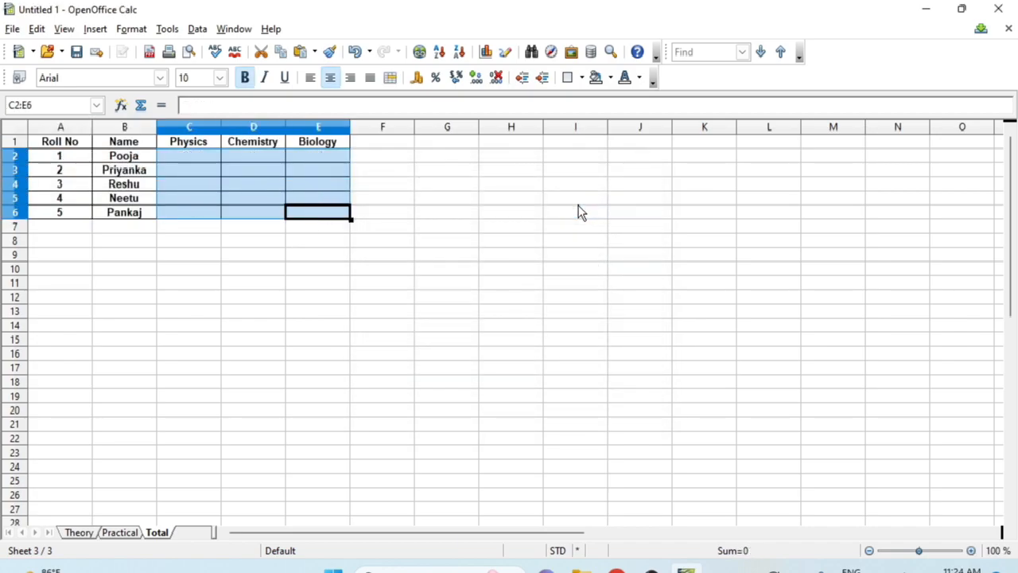
click(464, 241)
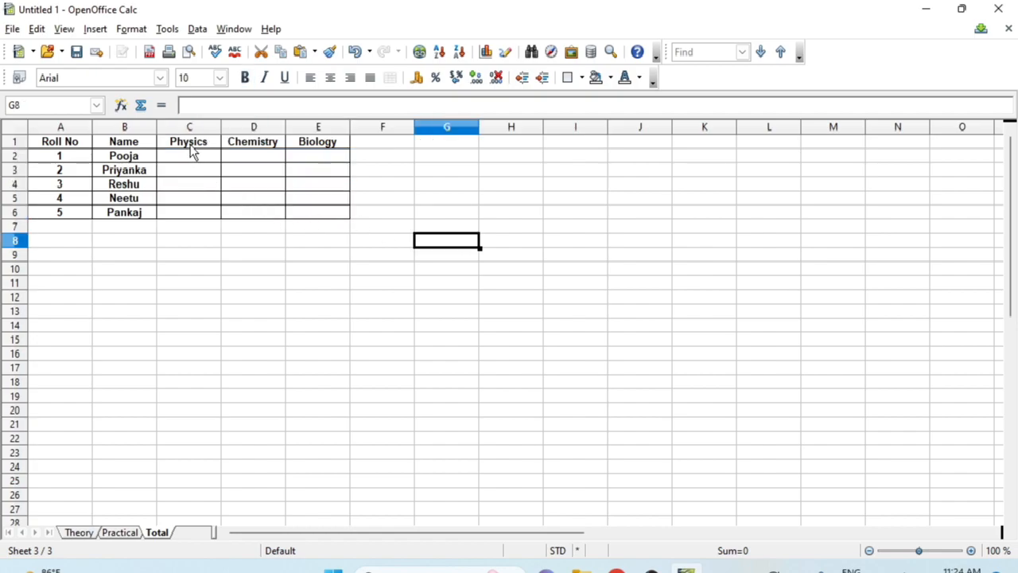
- Start a Sum consolidation with results going to C2 of the Total sheet and add Theory C2:E6 as a source range
click(185, 160)
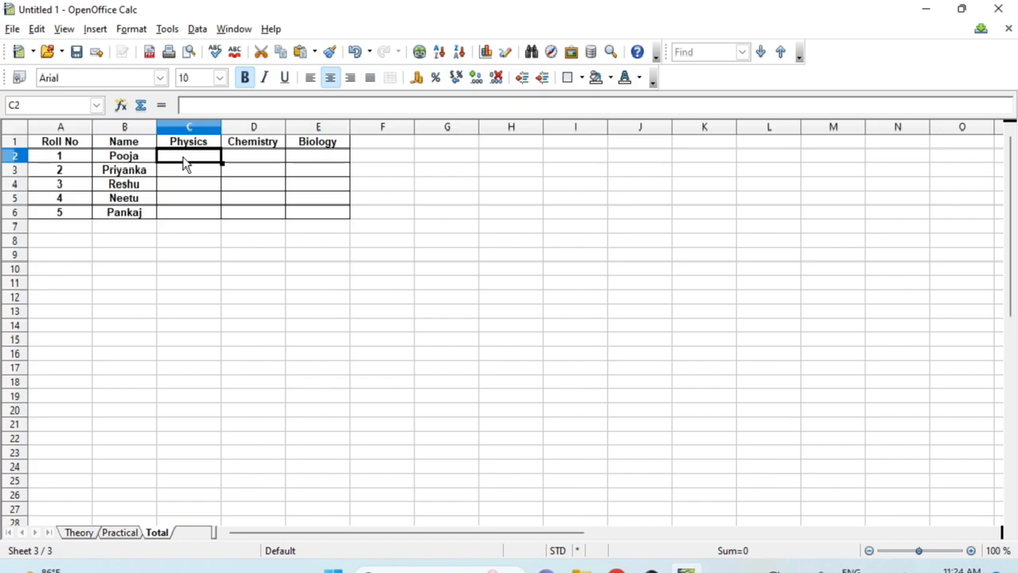
click(199, 30)
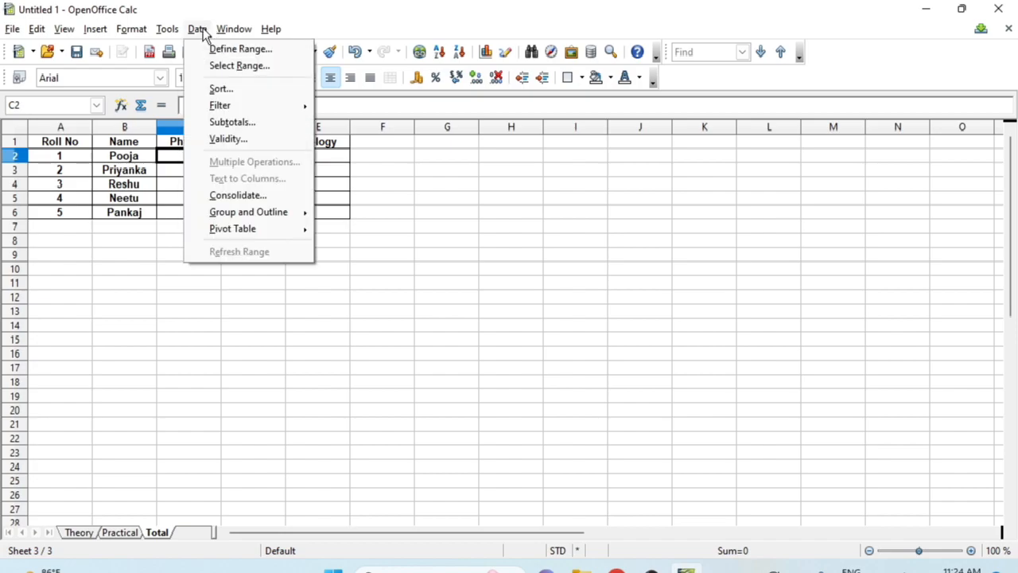
click(223, 198)
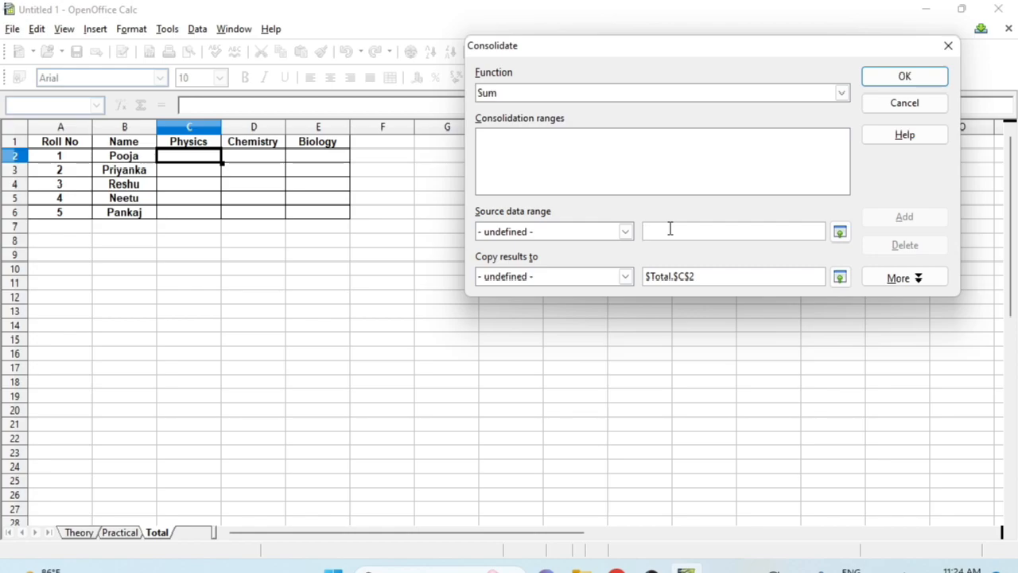
click(76, 534)
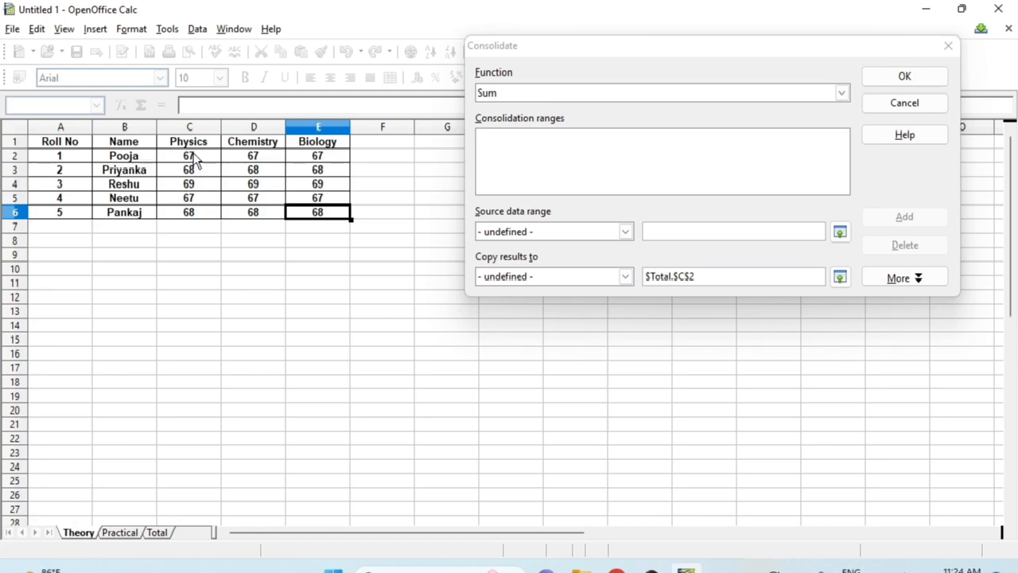
drag(195, 159, 318, 220)
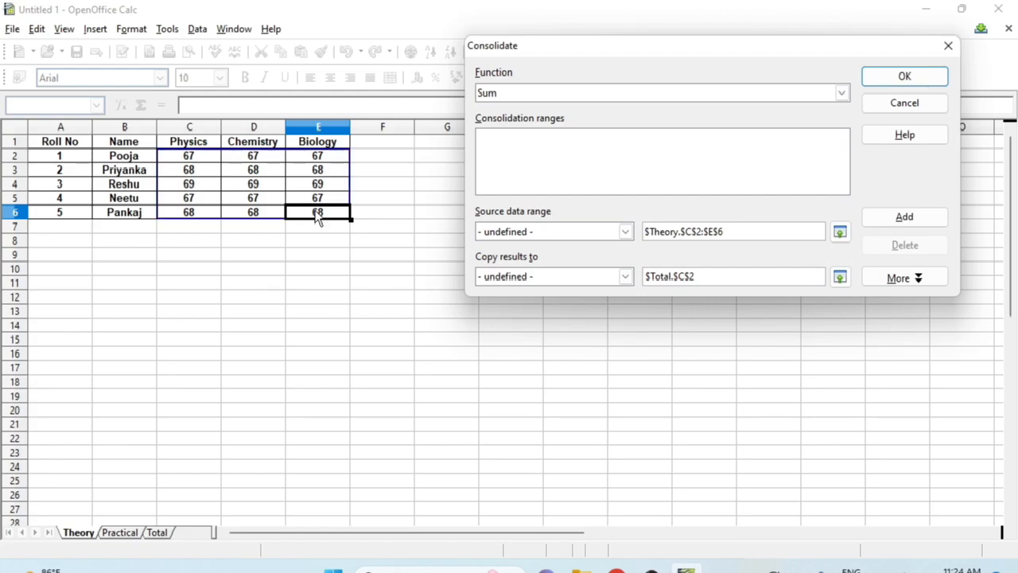
click(919, 217)
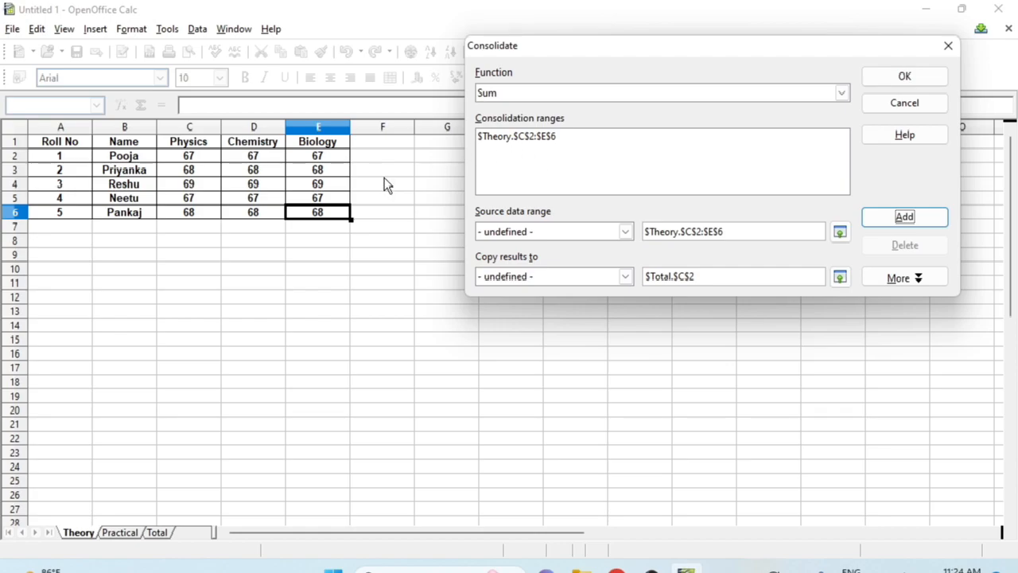
- Add Practical C2:E6 as the second consolidation range and run the consolidation
click(121, 532)
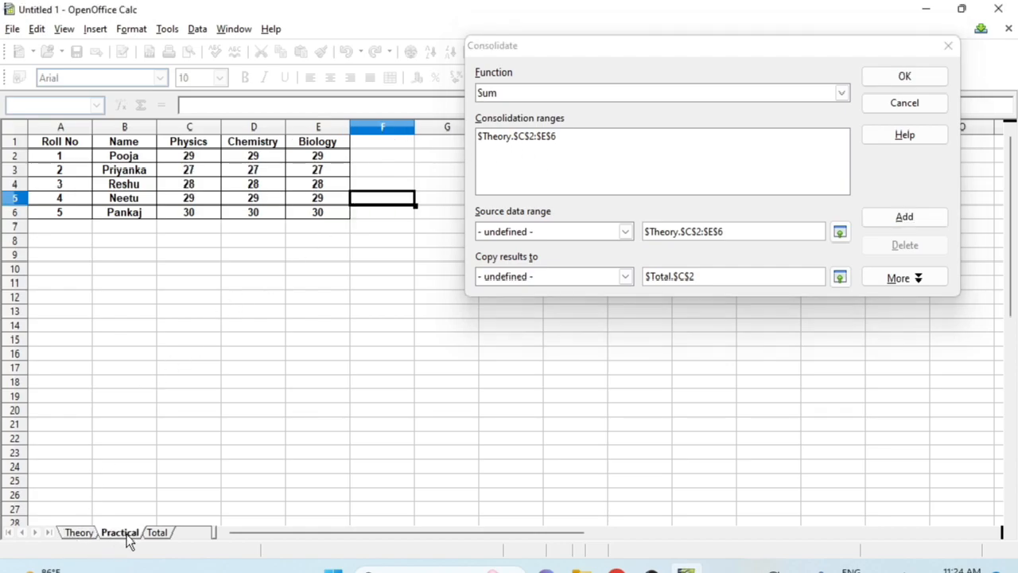
drag(188, 156, 302, 214)
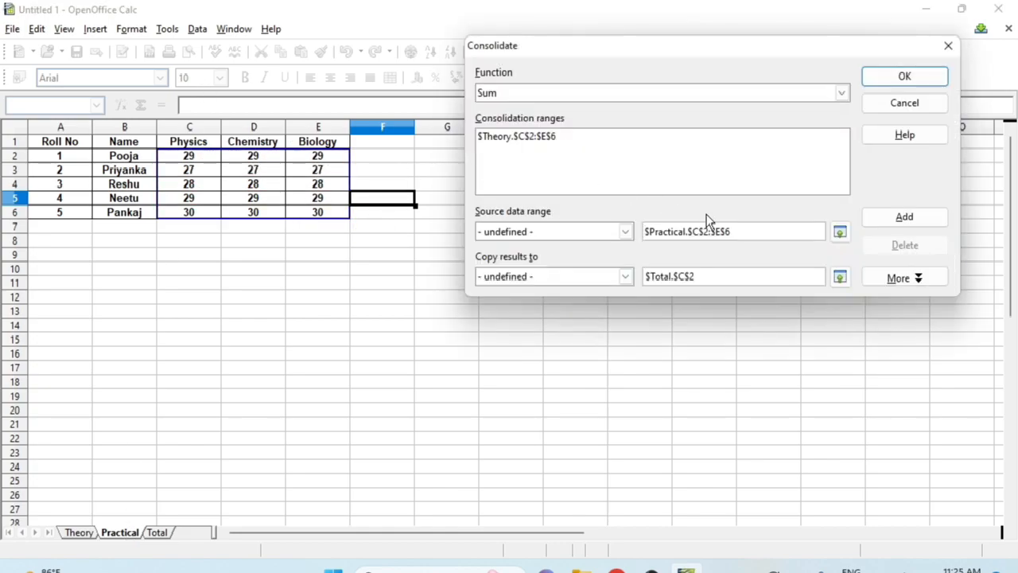
click(889, 222)
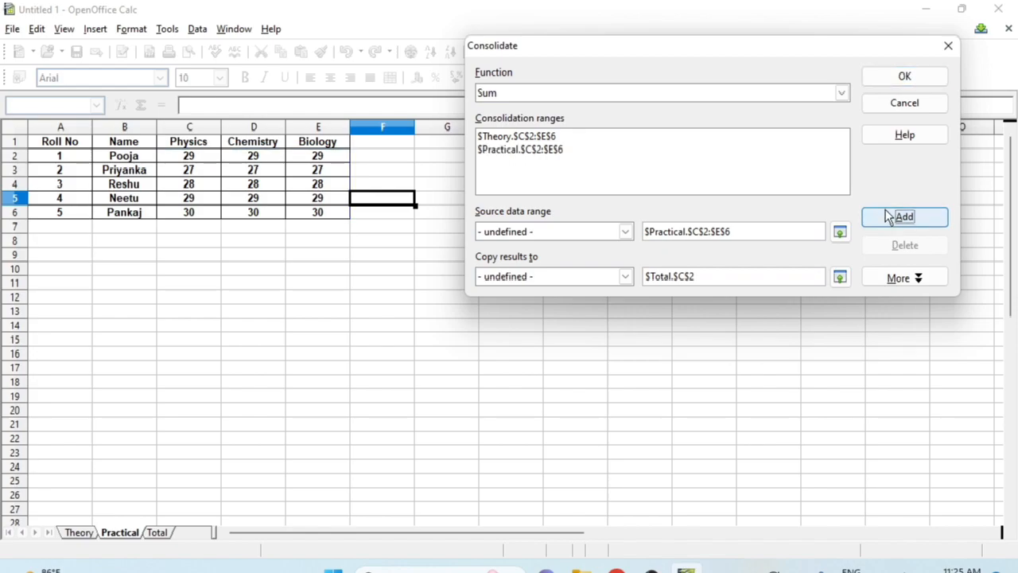
click(905, 78)
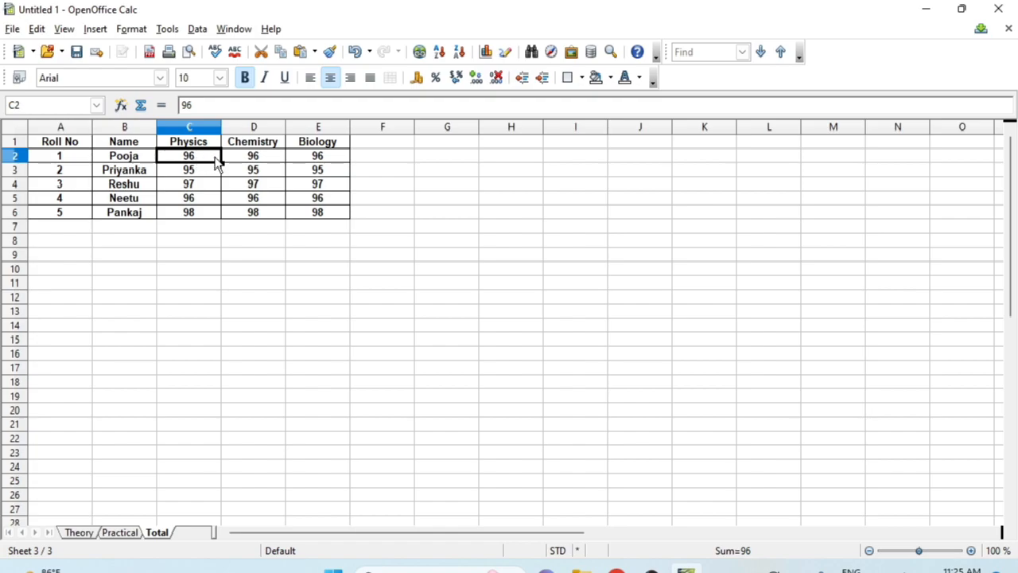
- Compare the marks on the Theory and Practical sheets with the consolidated marks on the Total sheet
click(82, 534)
click(116, 536)
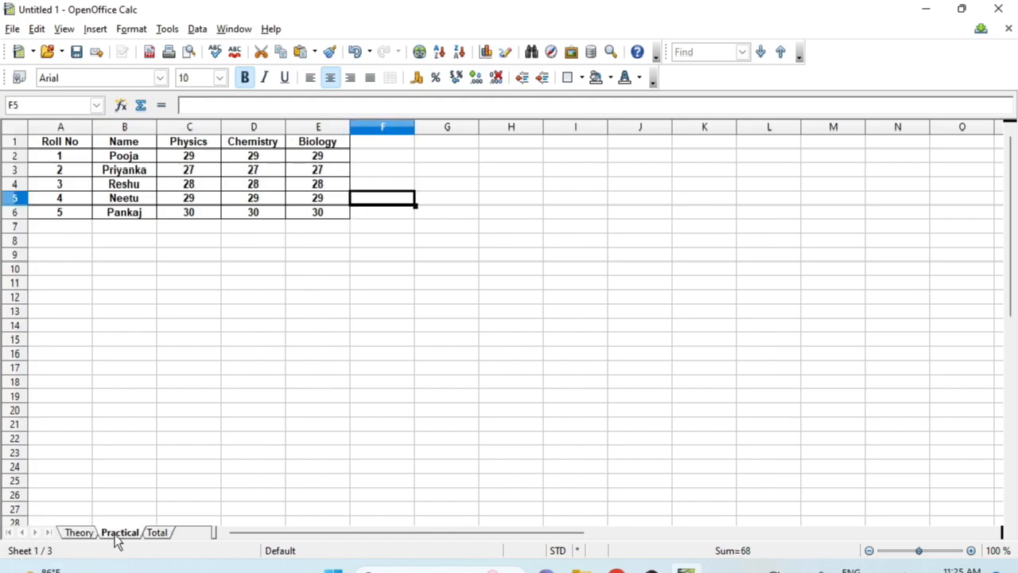
click(158, 535)
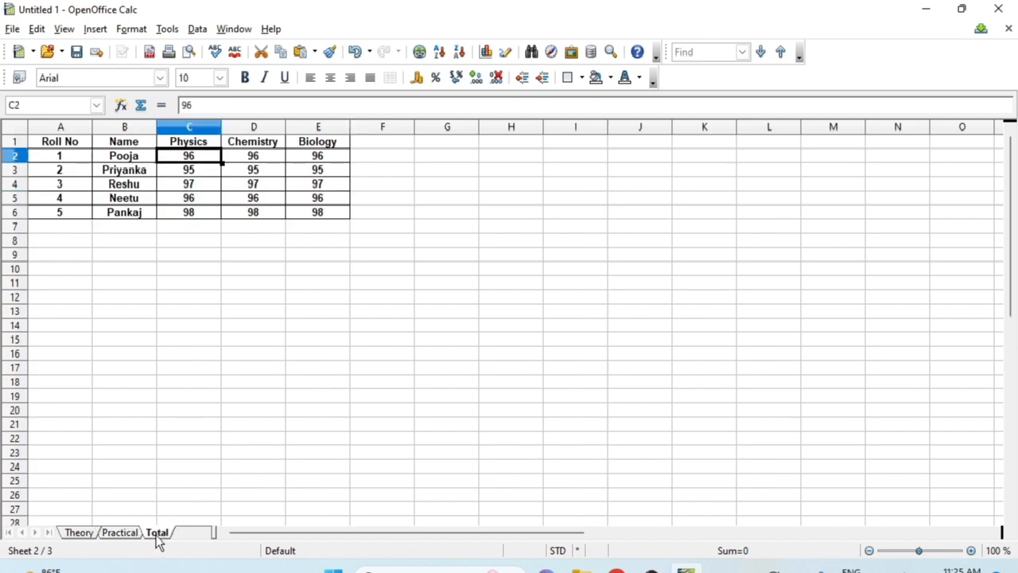
click(197, 159)
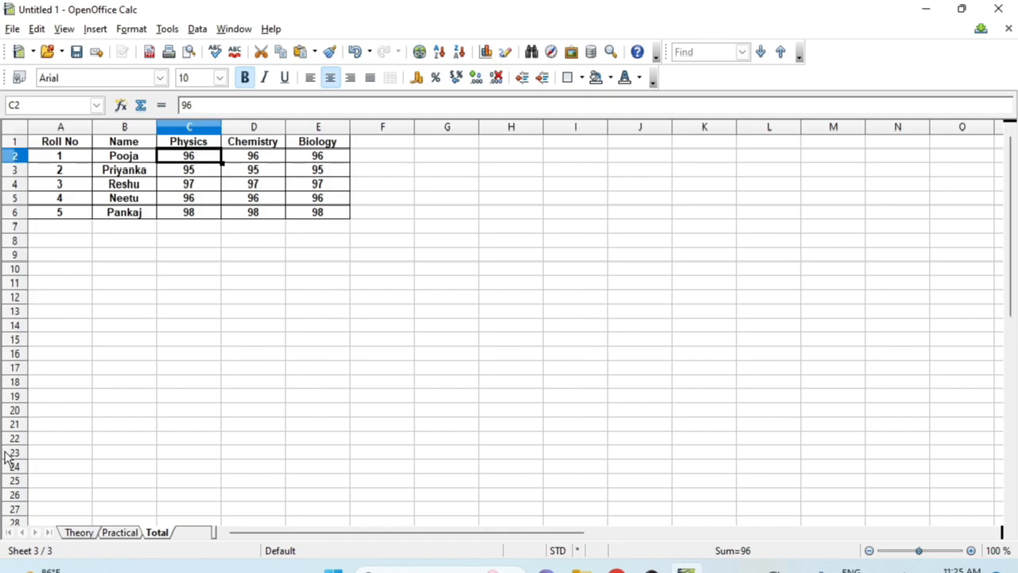
click(81, 533)
click(132, 534)
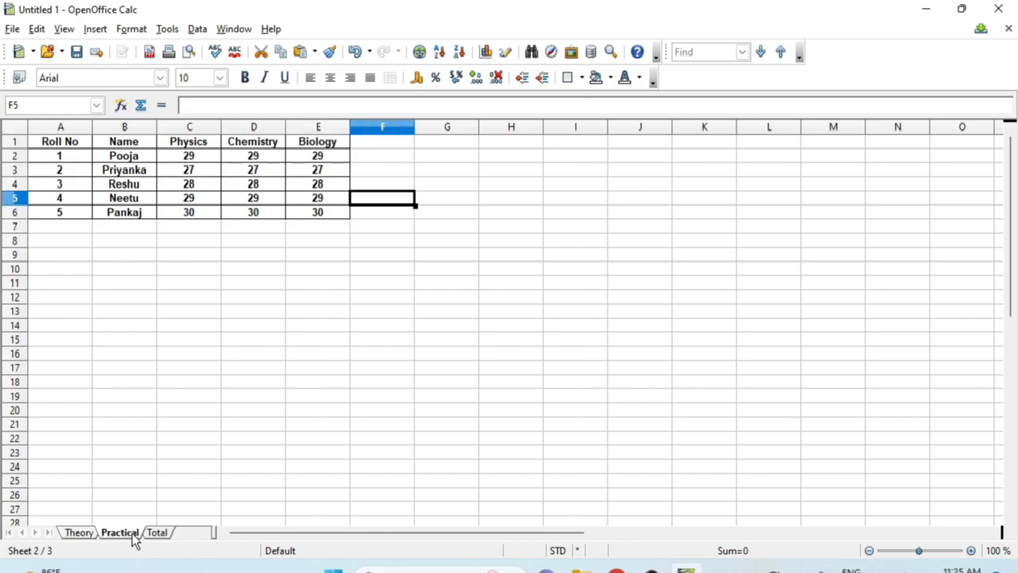
click(159, 533)
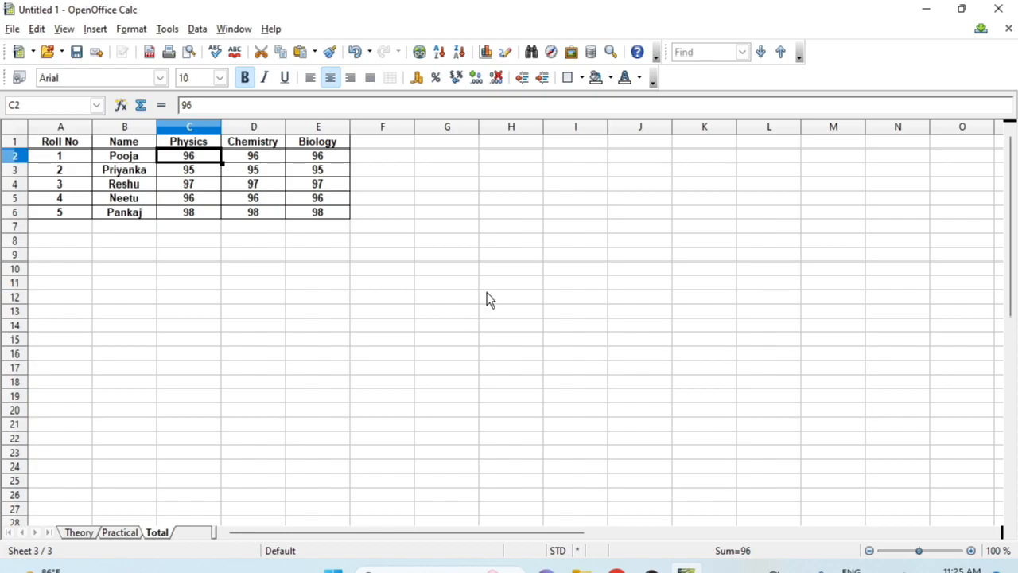
- Review the consolidation settings and the list of available functions, leaving them unchanged
click(203, 31)
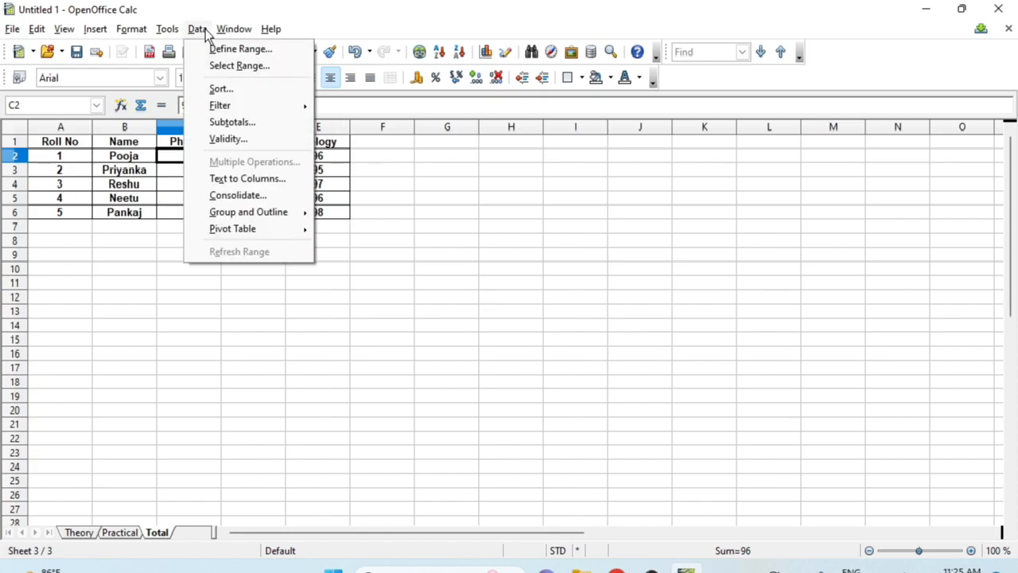
click(226, 197)
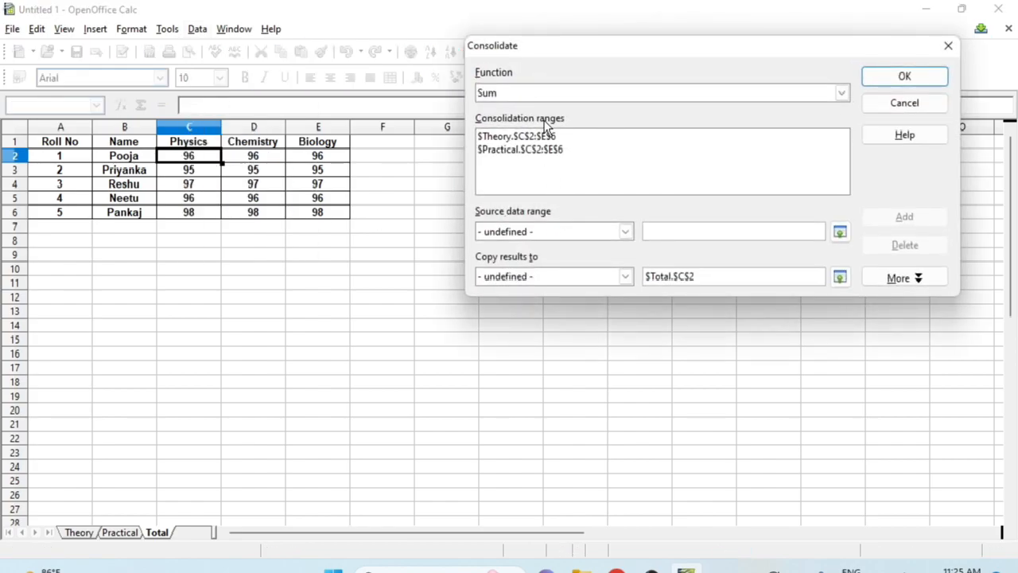
click(533, 93)
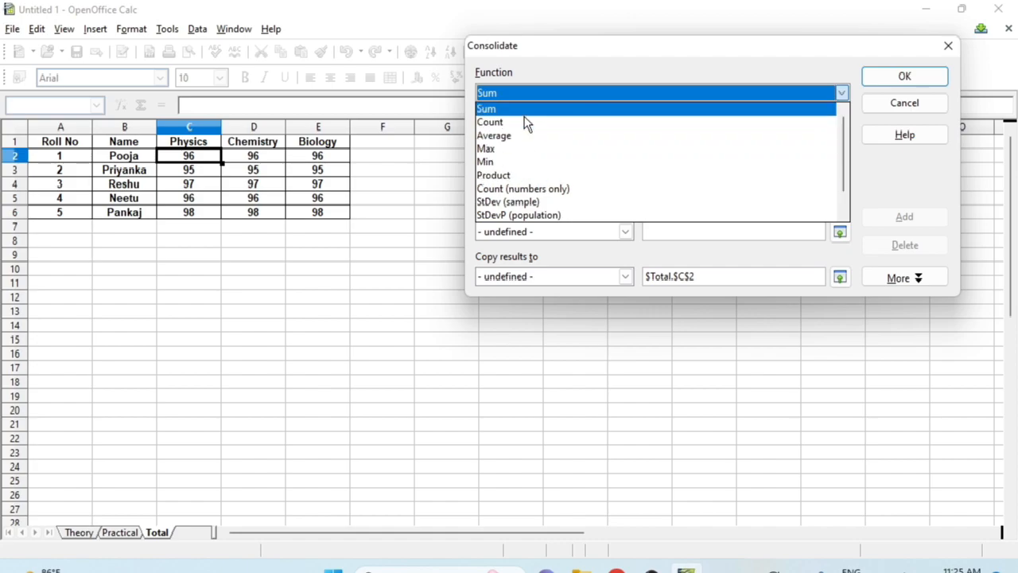
click(909, 109)
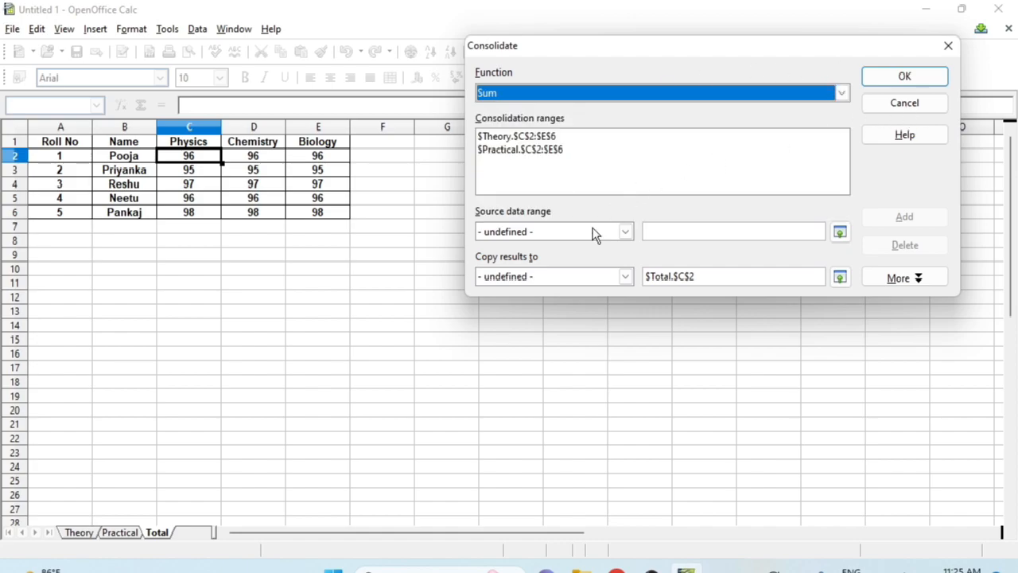
click(948, 46)
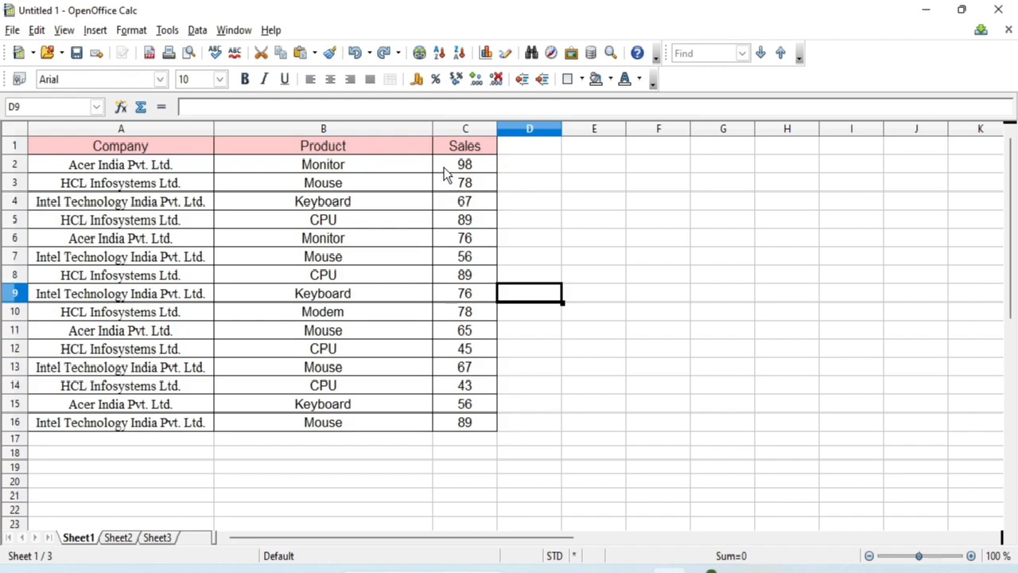
- Create subtotals for the sales table A1:C16, grouped by Company and using Sum on the Sales column
drag(149, 151, 455, 425)
click(196, 30)
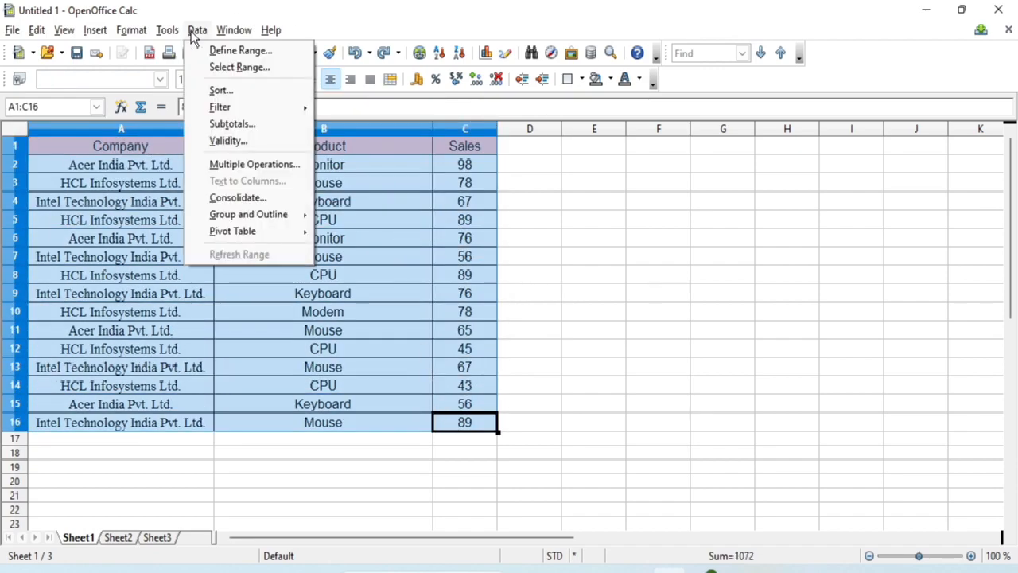
click(231, 124)
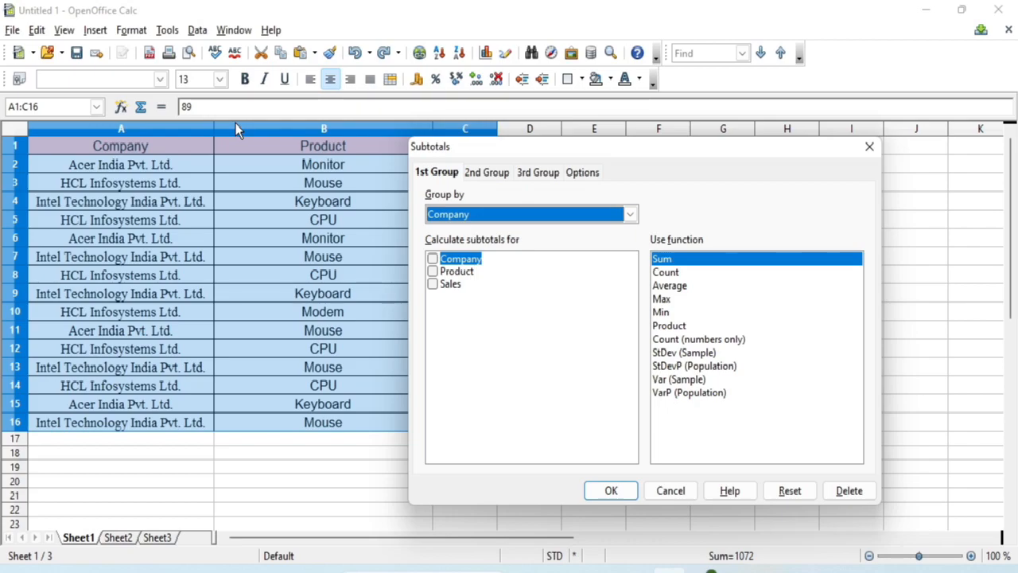
click(551, 217)
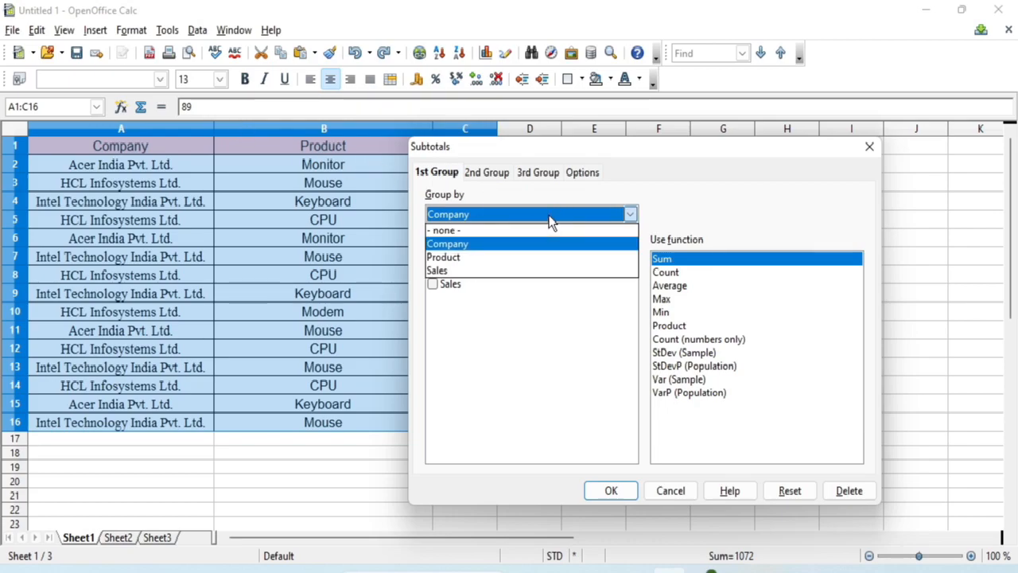
click(505, 247)
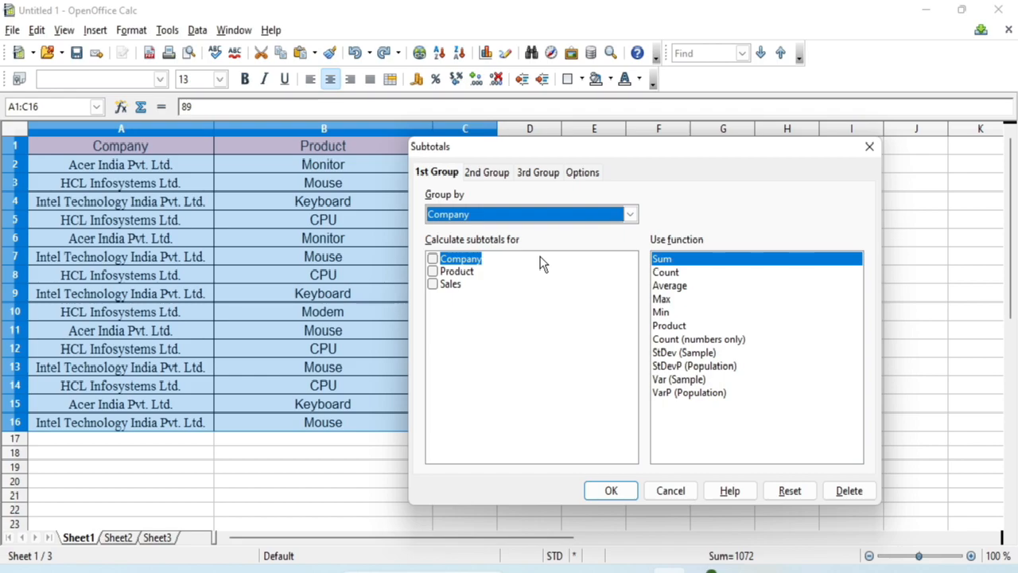
click(432, 284)
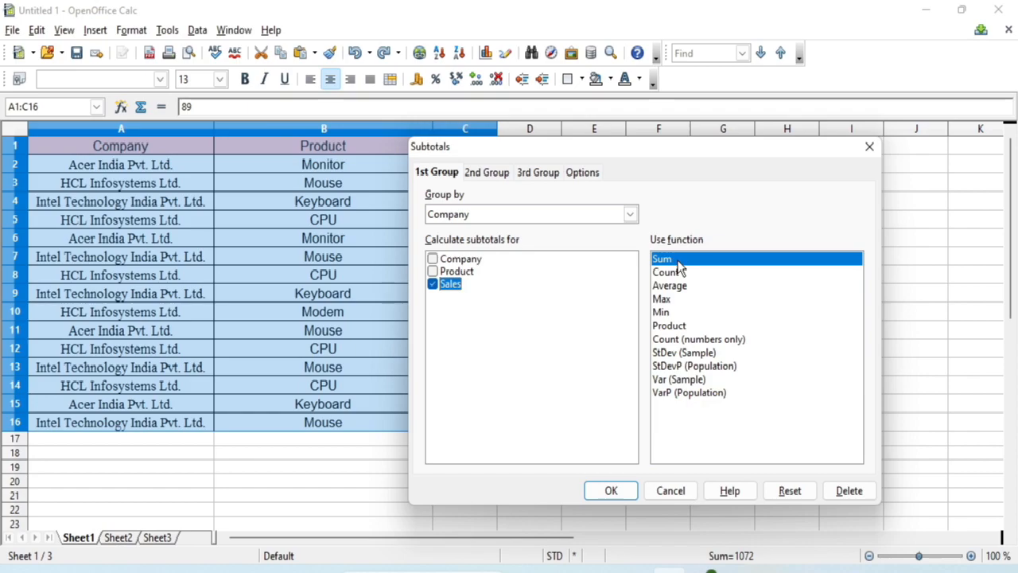
click(610, 490)
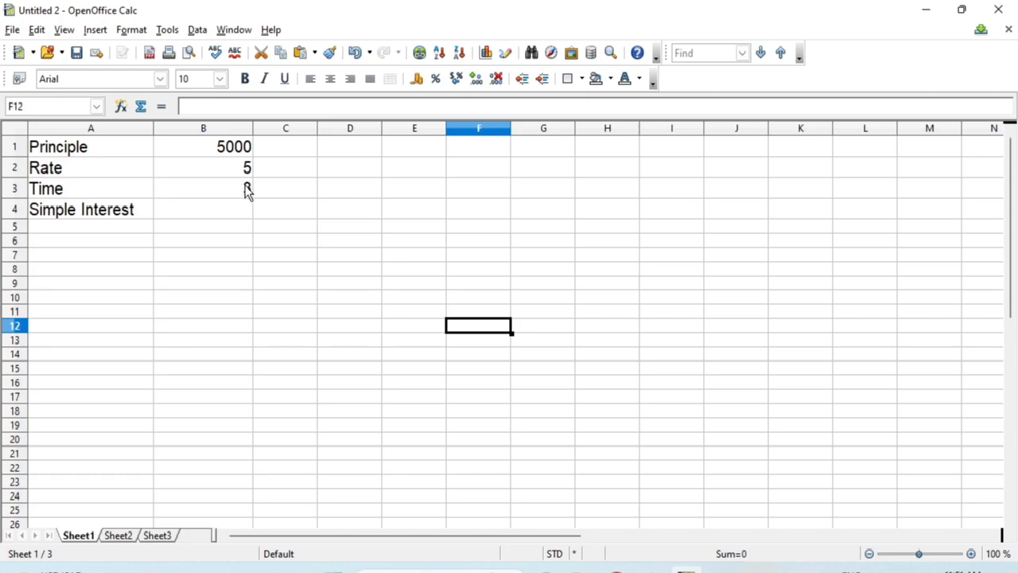
- Calculate the simple interest in B4 with the formula =B1*B2*B3/100
click(239, 215)
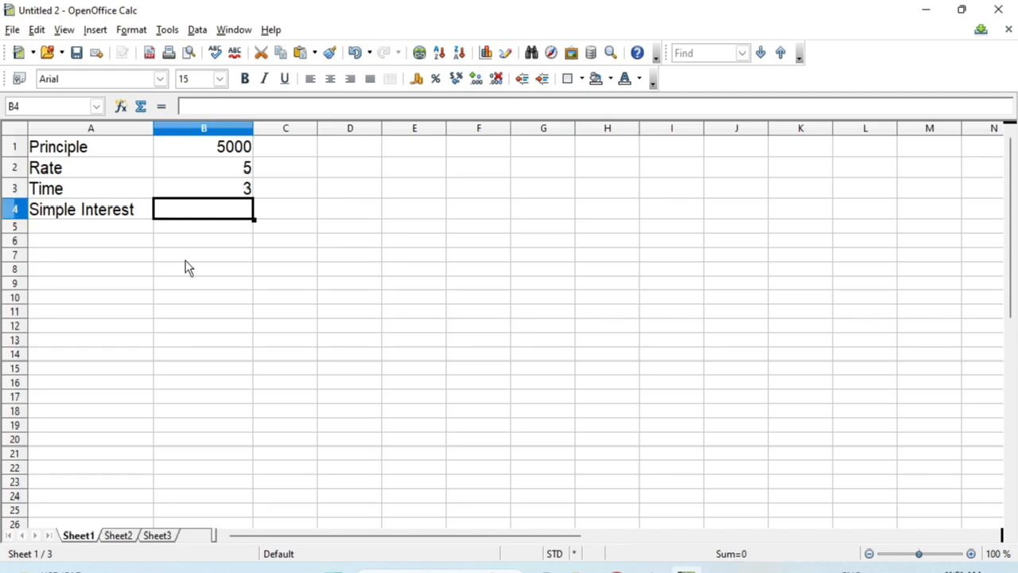
text(=)
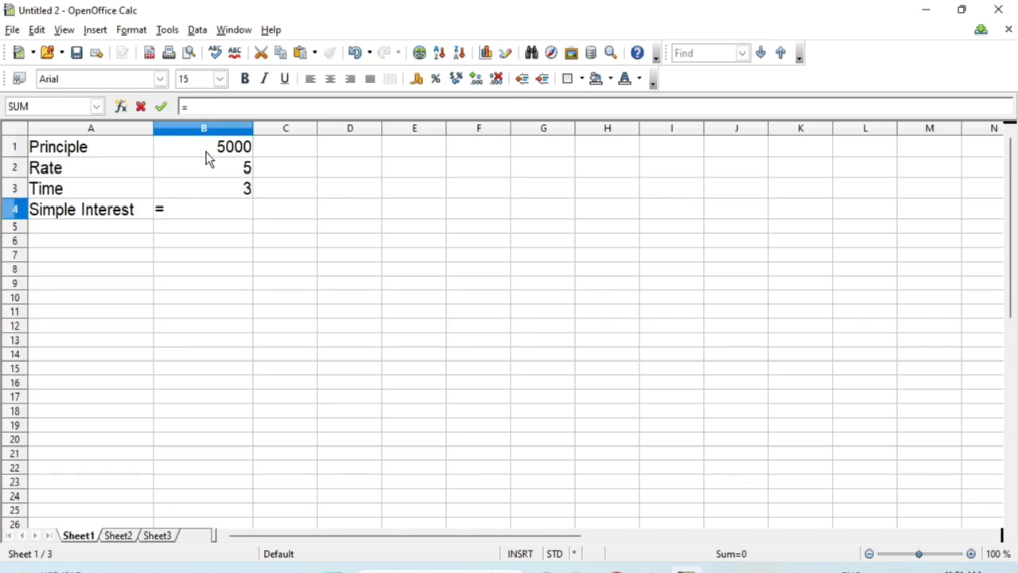
click(206, 151)
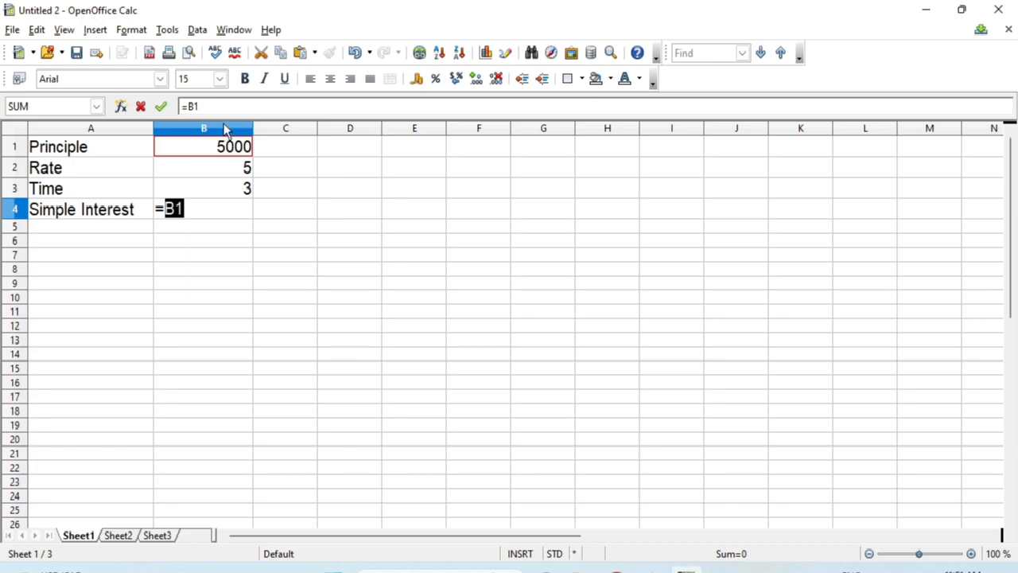
text(*)
click(222, 177)
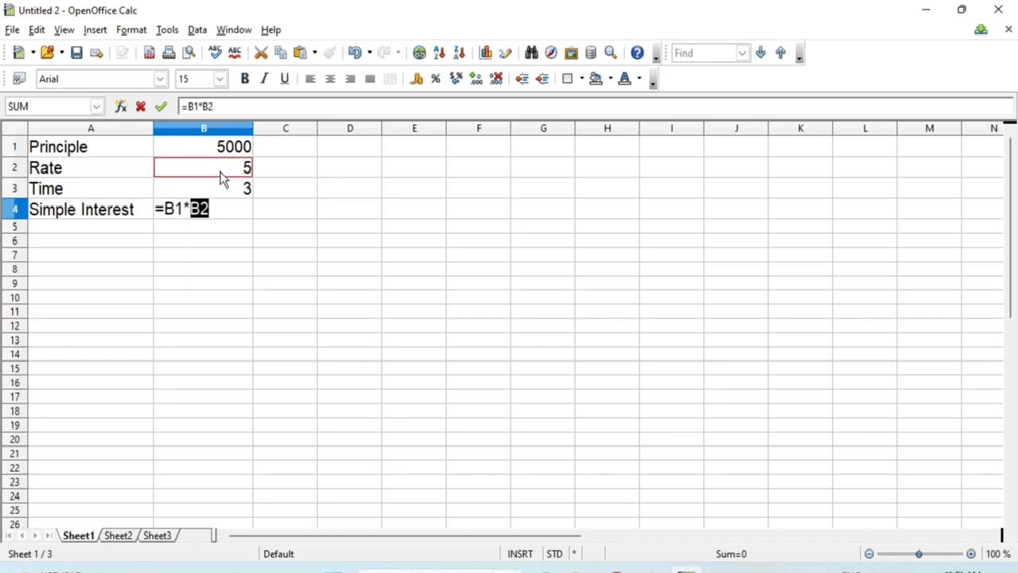
text(*)
click(220, 191)
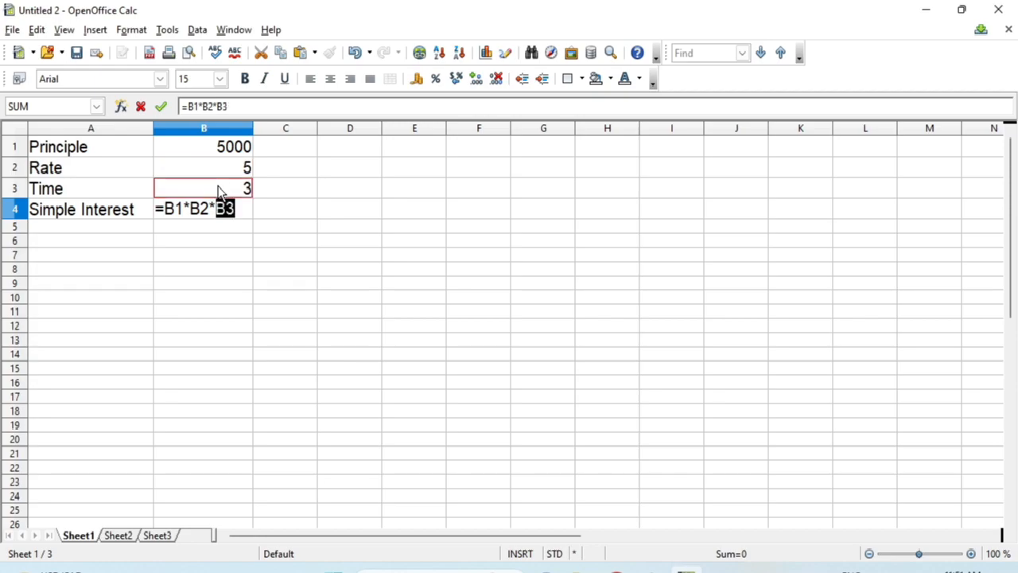
click(265, 107)
text(/100)
key(Return)
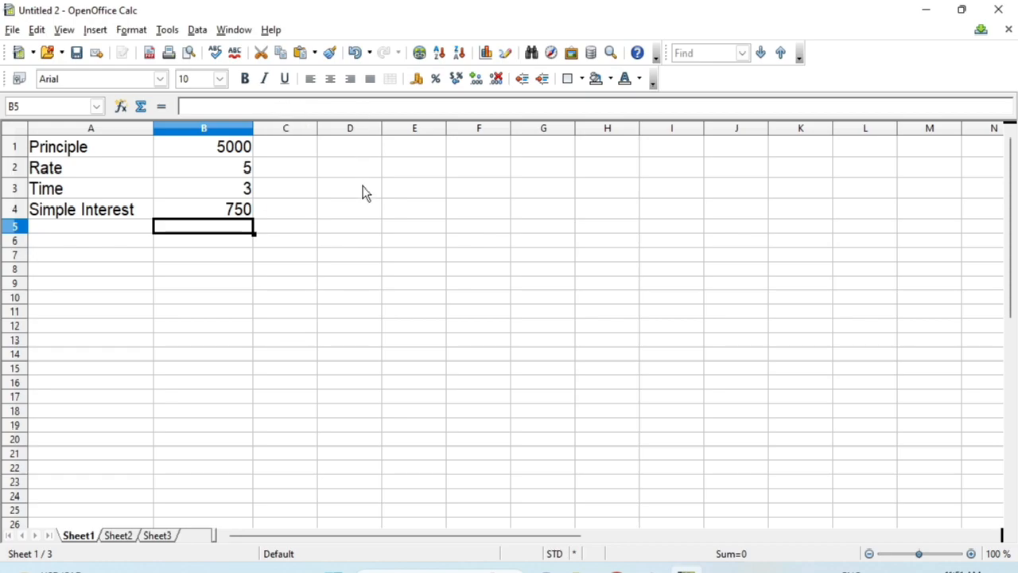
- Create a scenario for A1:B4 named Sheet1_Scenario_1 with the comment "Principle 50000" and Copy back turned off
drag(104, 146, 164, 166)
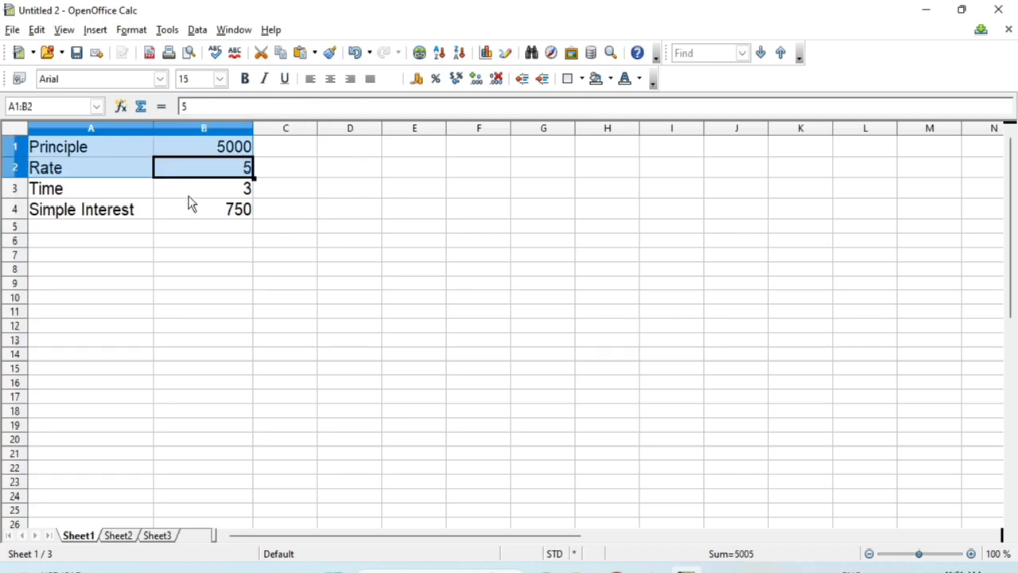
drag(190, 200, 190, 222)
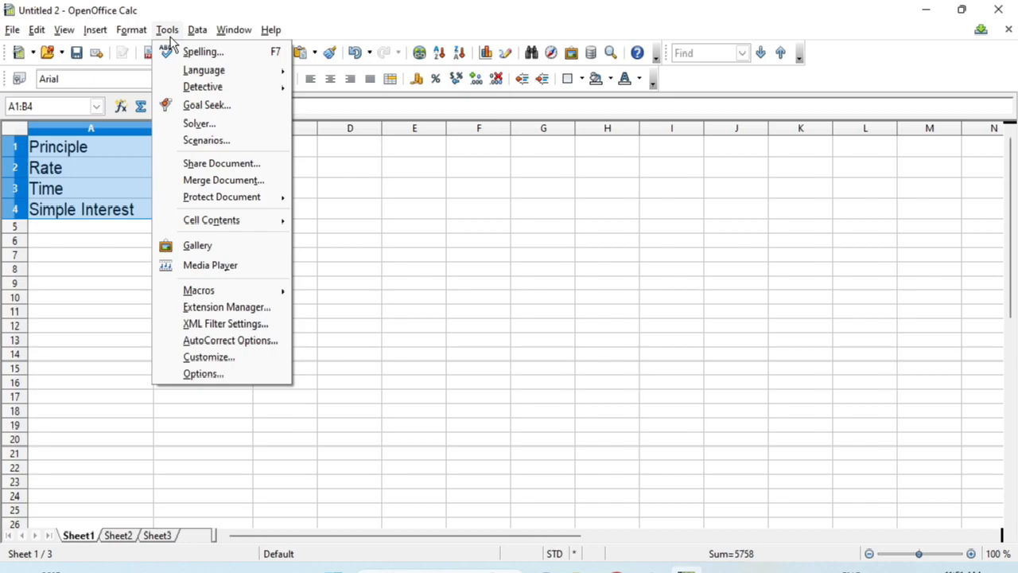
click(191, 141)
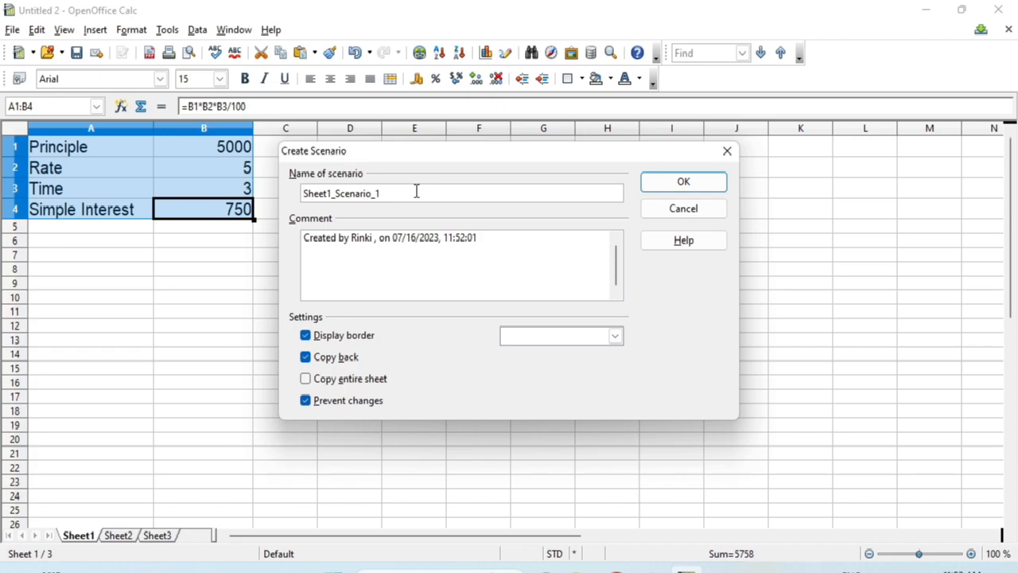
click(536, 240)
key(ctrl+a)
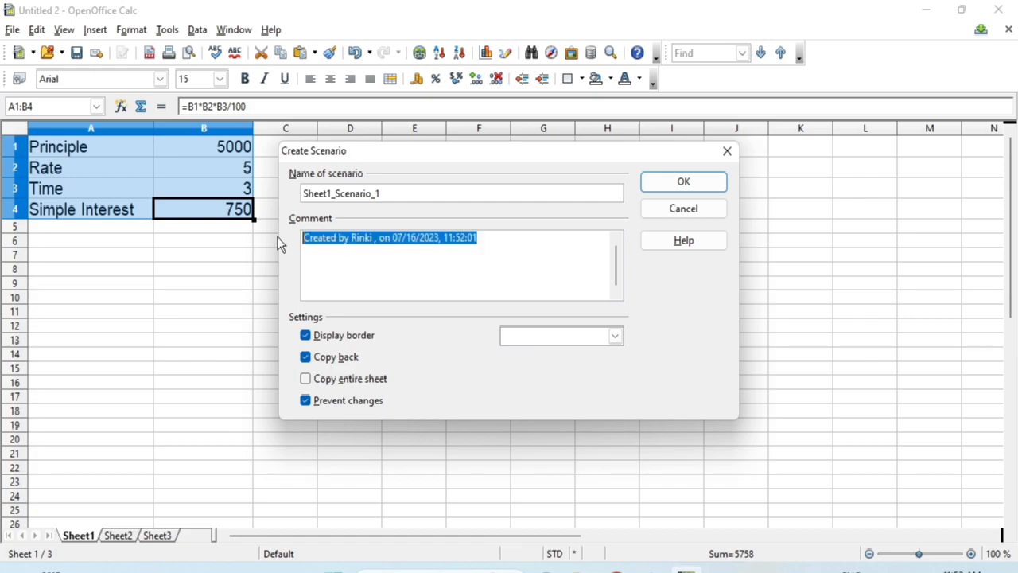
text(Principle )
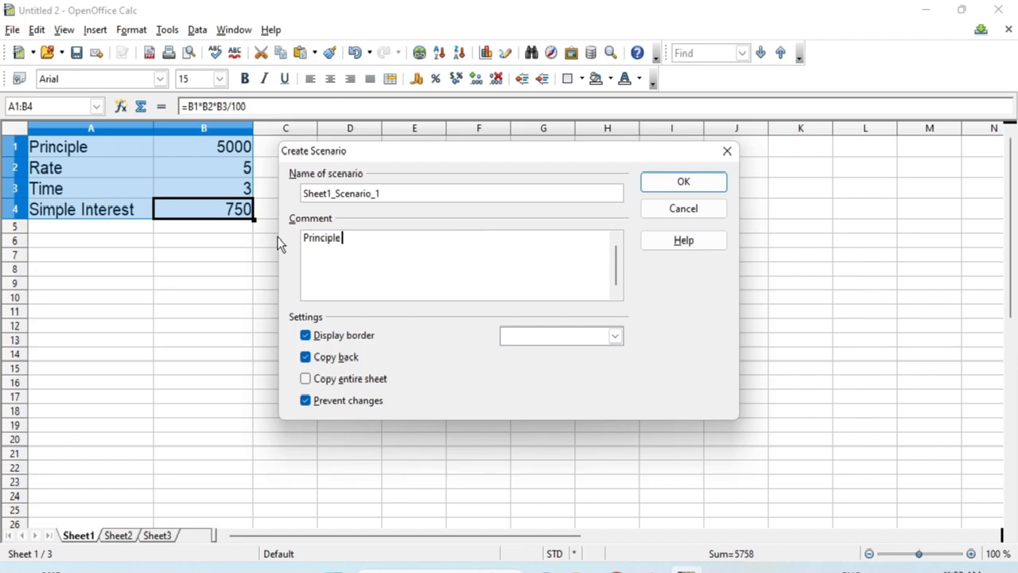
text(50000)
click(307, 360)
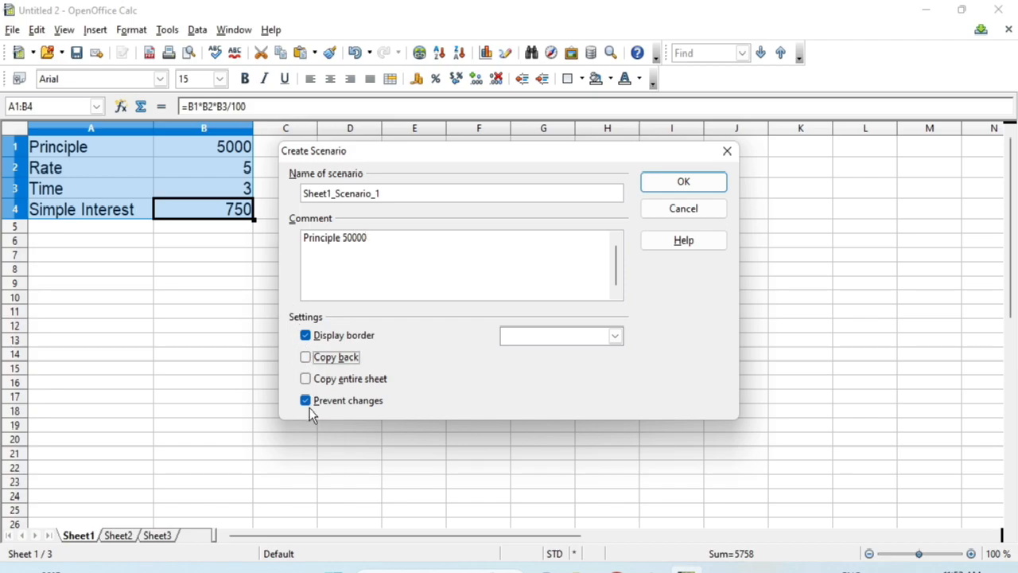
click(682, 183)
click(501, 229)
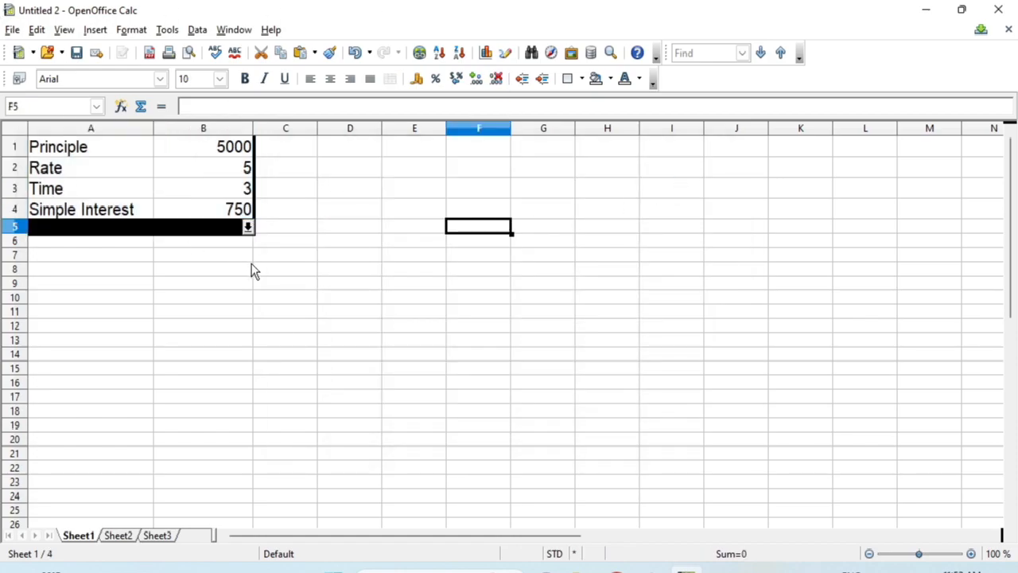
- Set the principal amount in B1 to 8000
click(215, 151)
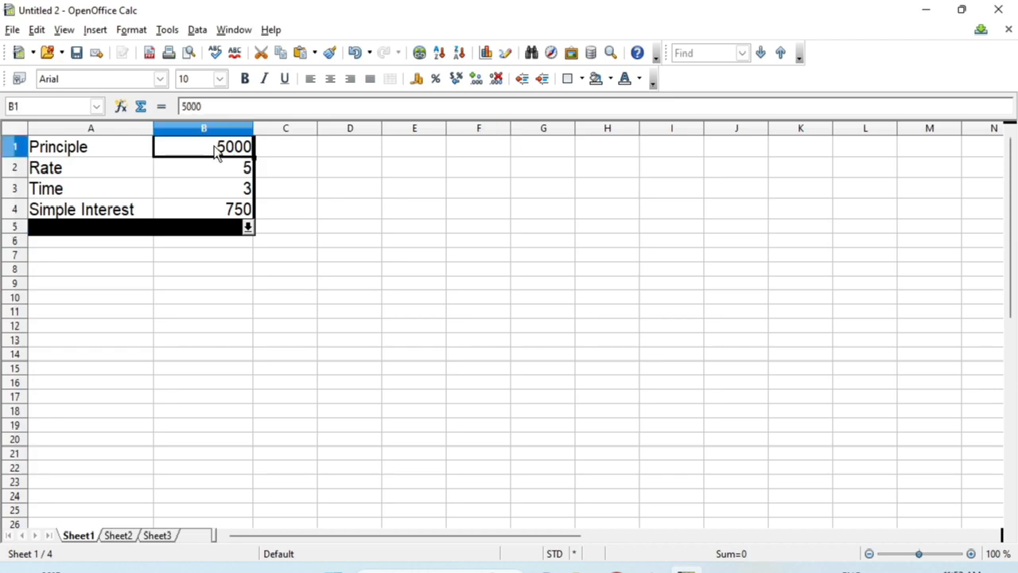
text(8000)
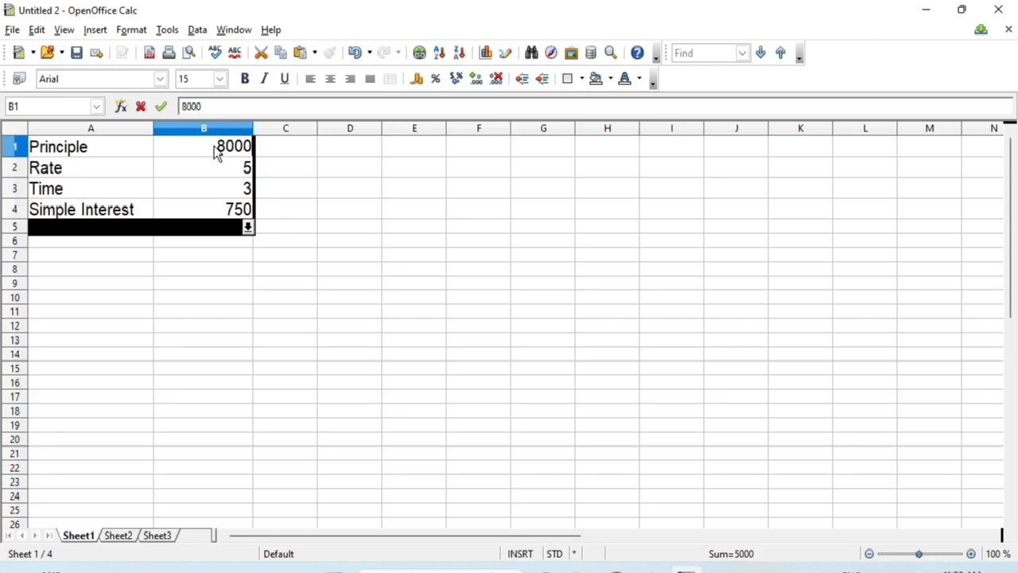
click(278, 174)
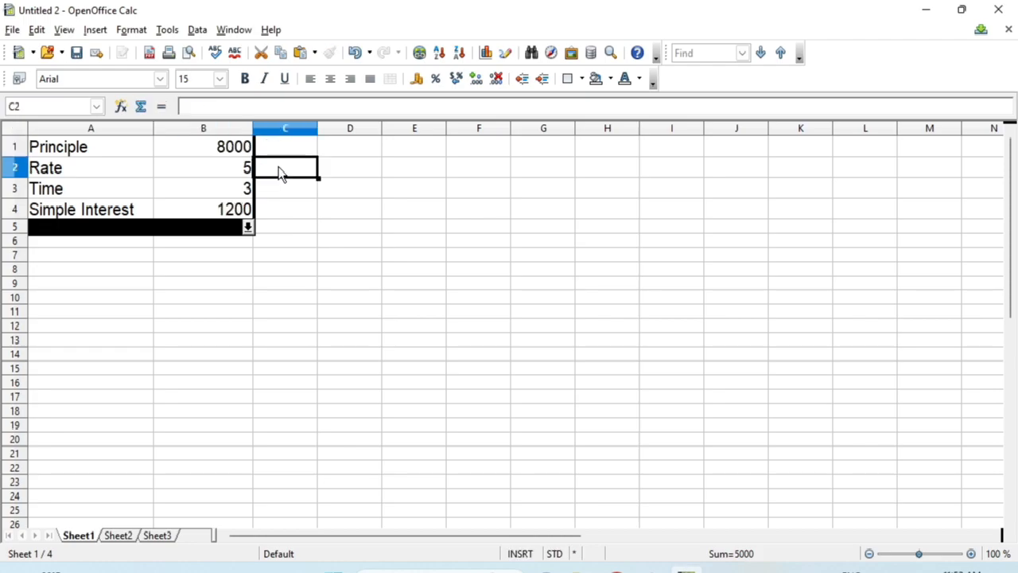
- Create a second scenario for A1:B4 named Sheet1_Scenario_2 with the comment "Principle 8000" and Copy back turned off
click(104, 147)
drag(187, 168, 191, 212)
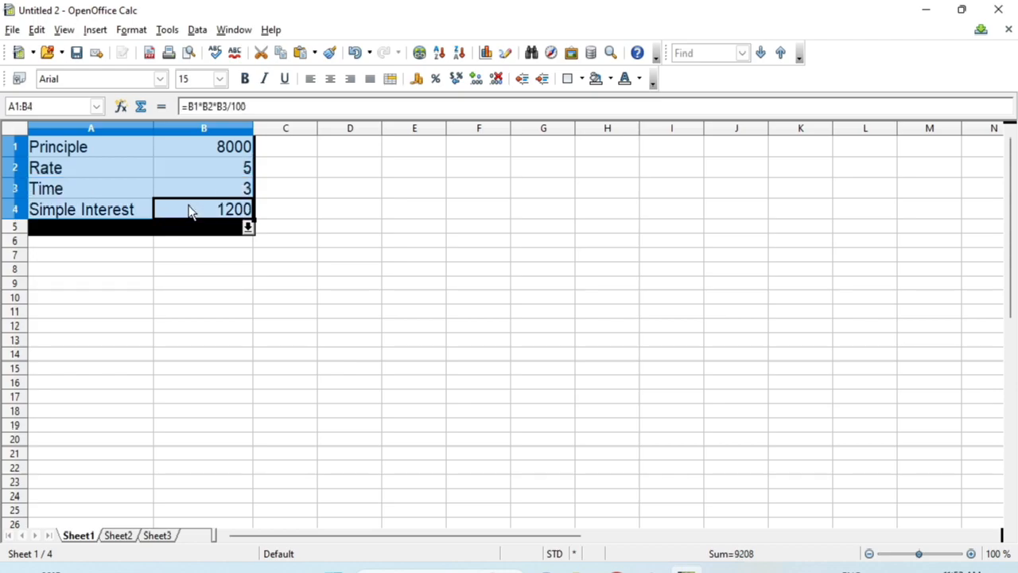
click(167, 29)
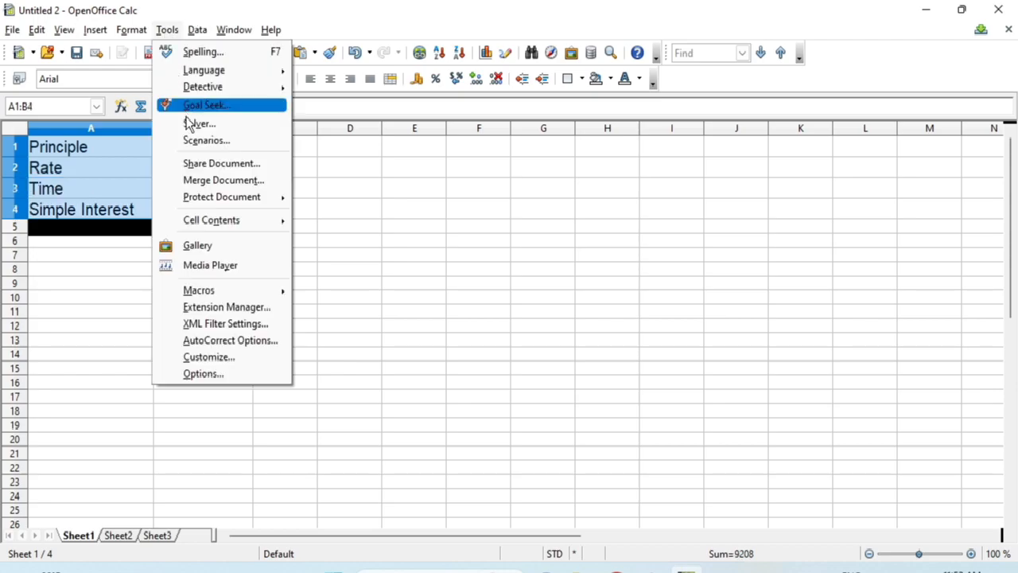
click(190, 142)
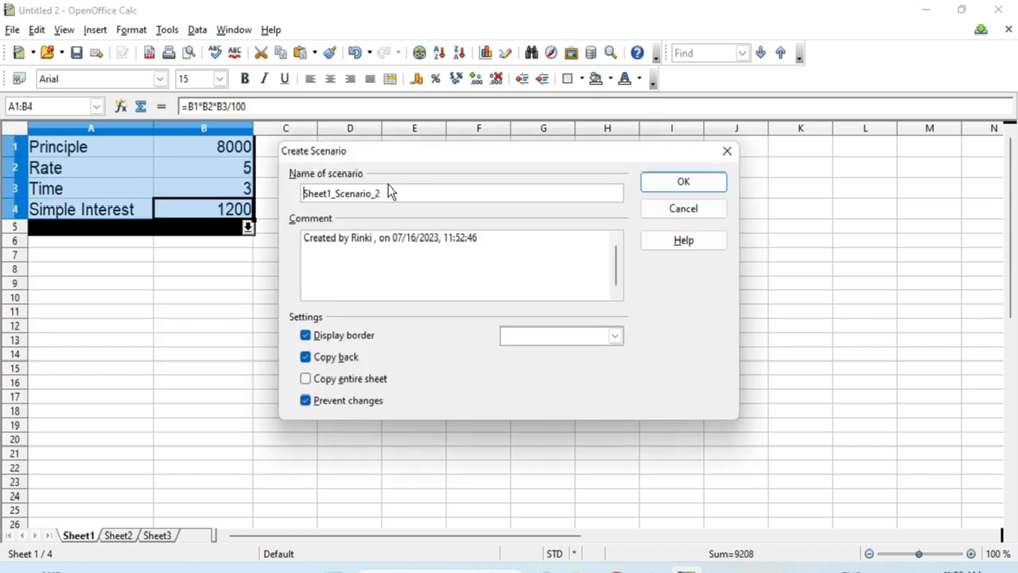
triple_click(310, 237)
text(Principle)
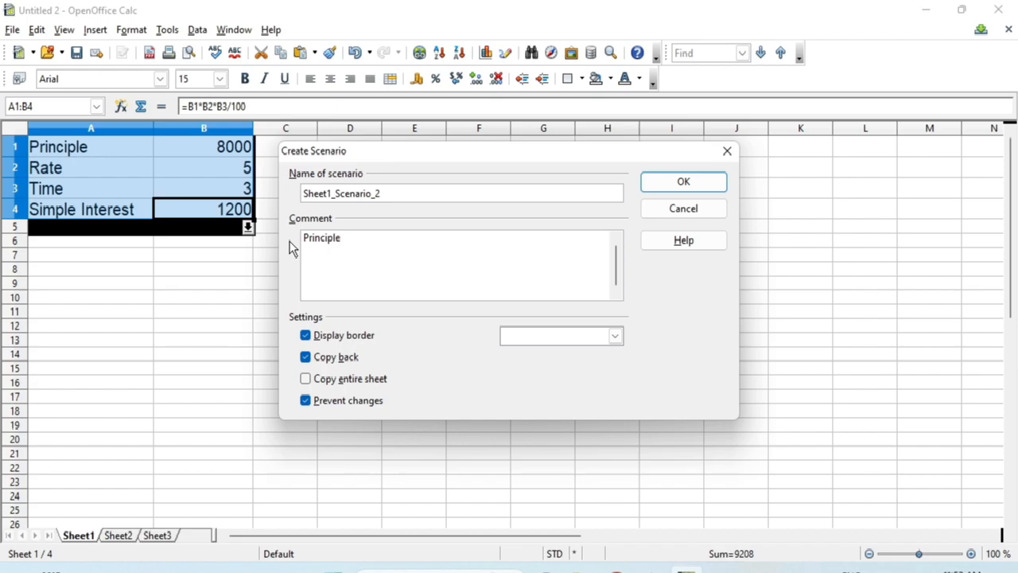
text( 8000)
click(305, 357)
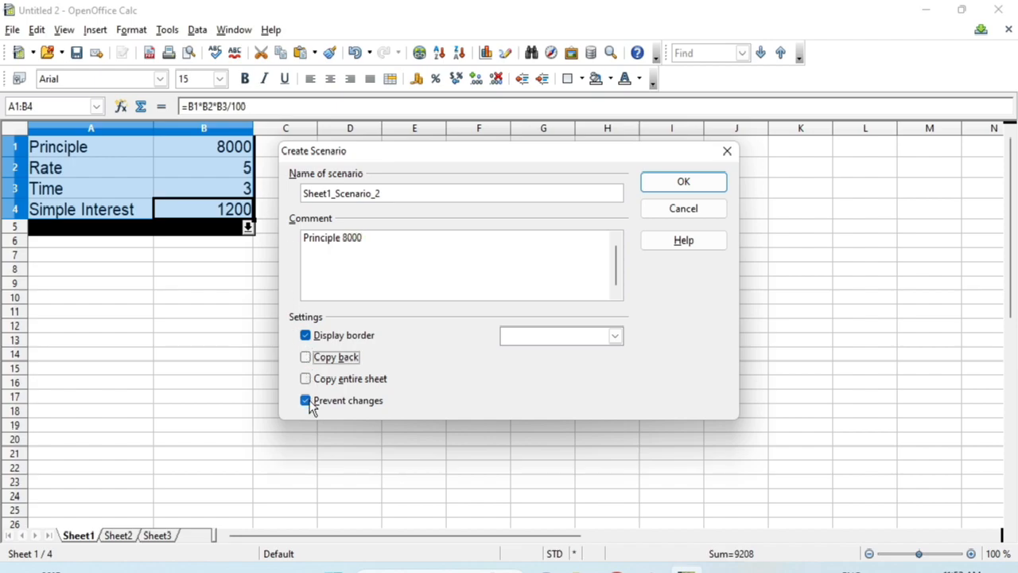
click(682, 181)
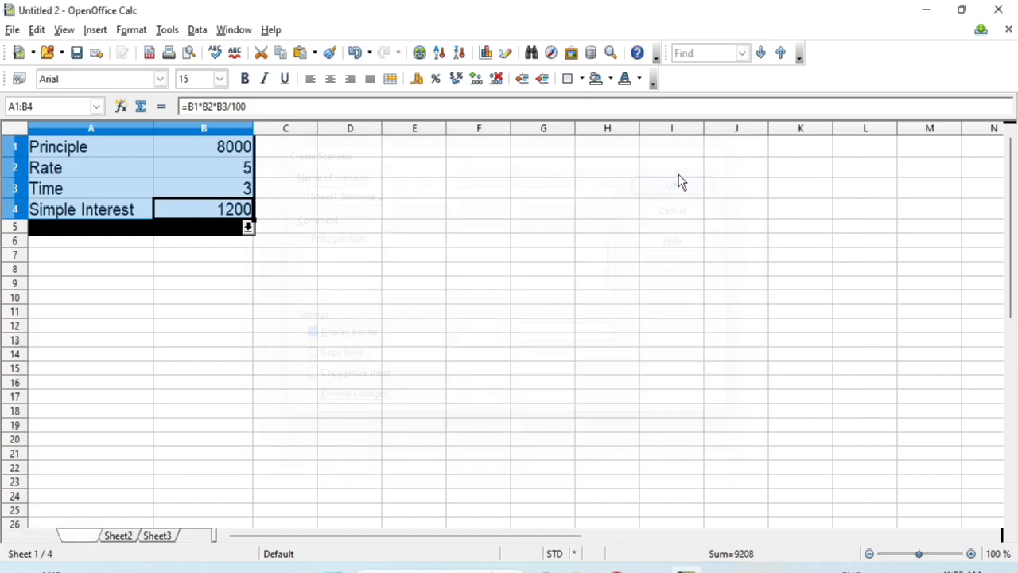
click(461, 271)
- Compare the two scenarios by applying Sheet1_Scenario_1 to the interest table and returning to Sheet1_Scenario_2
click(248, 227)
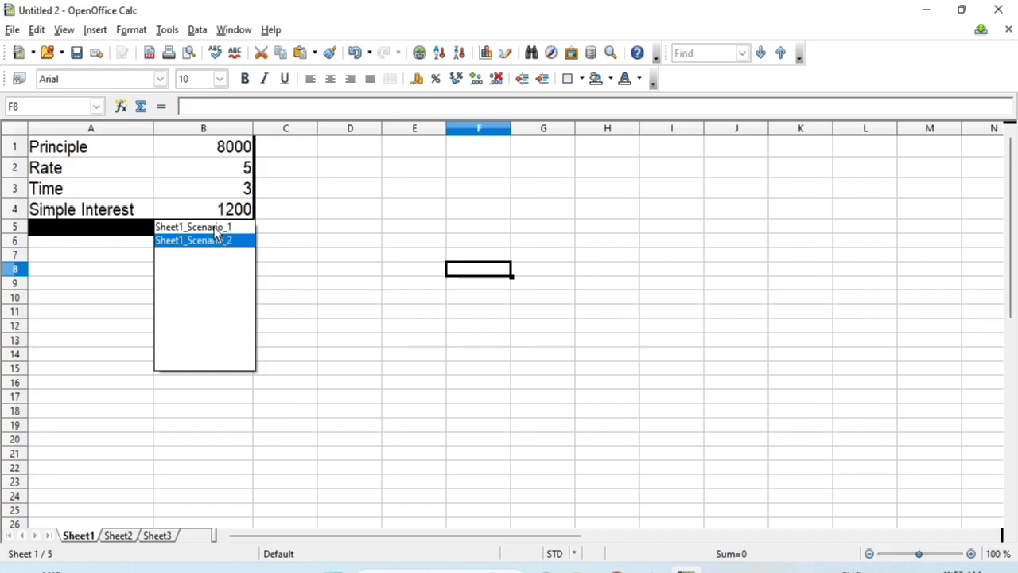
click(214, 228)
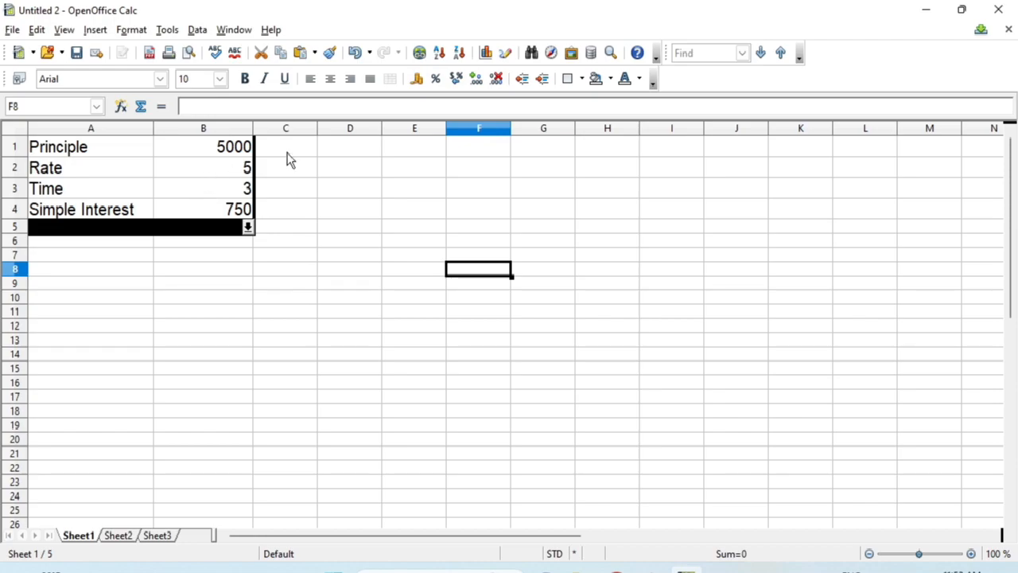
click(248, 229)
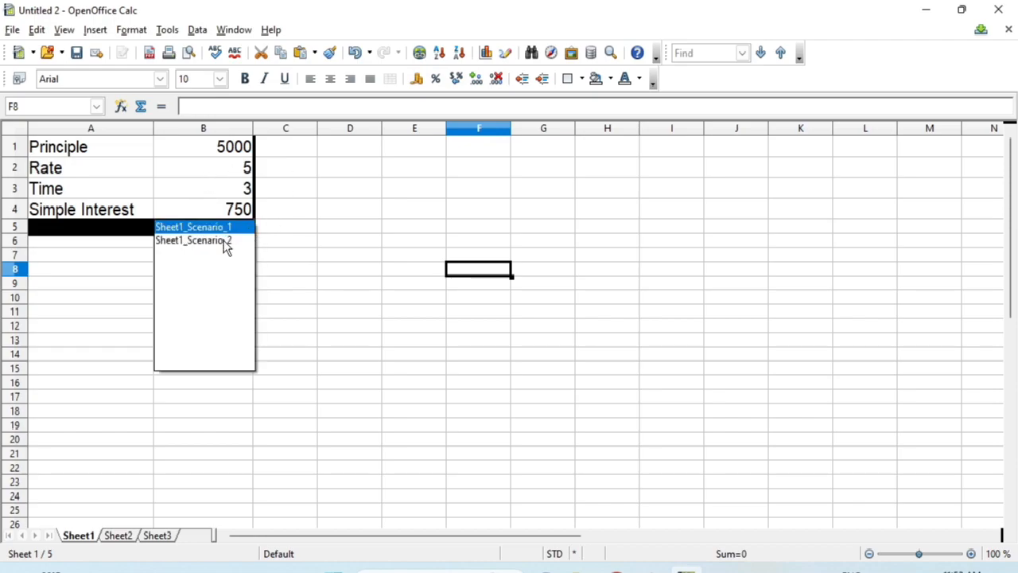
click(227, 242)
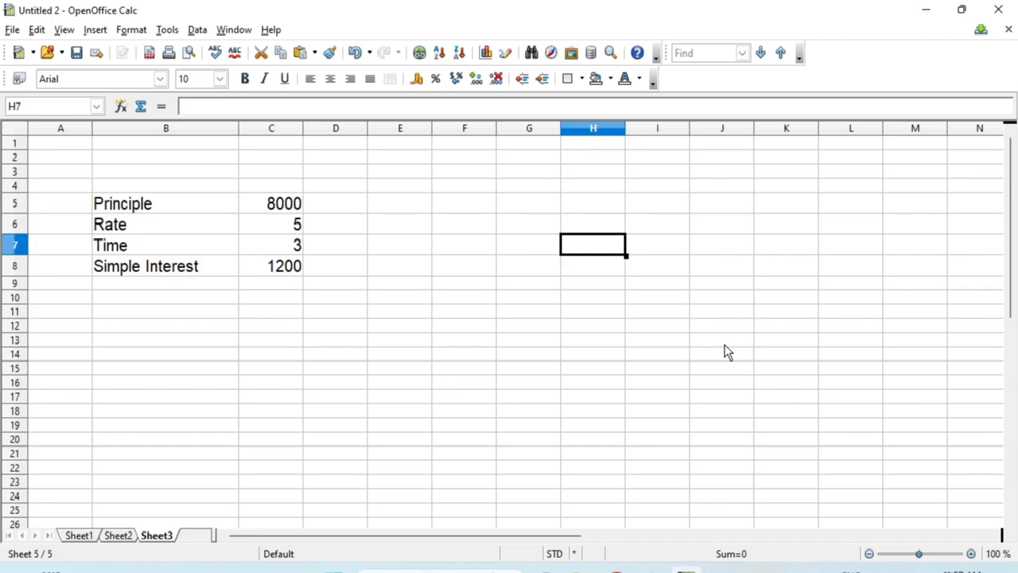
- Run Goal Seek on Sheet3 with formula cell C8, target value 5000 and variable cell C5, and insert the result
drag(159, 206, 246, 266)
click(167, 30)
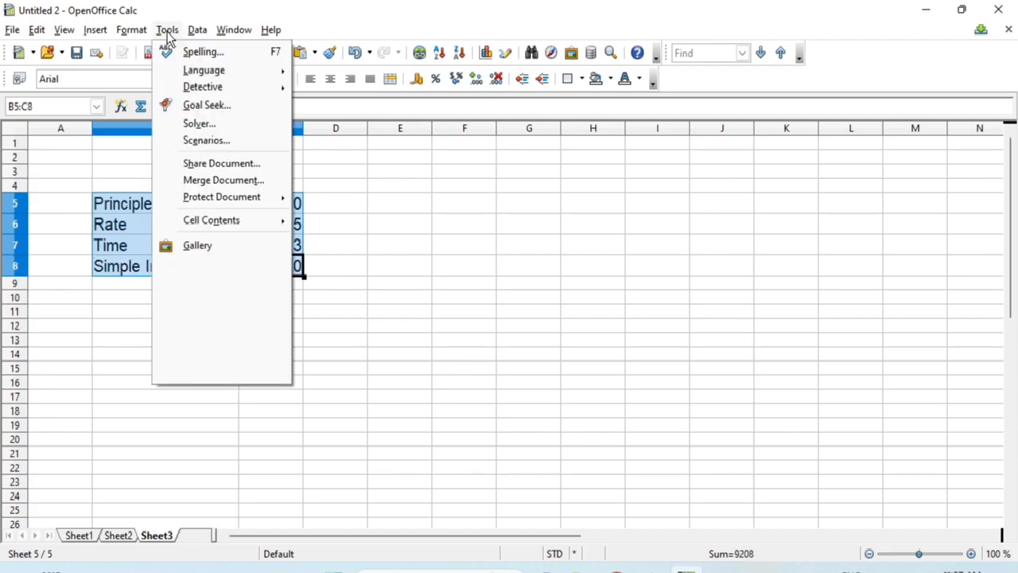
click(195, 106)
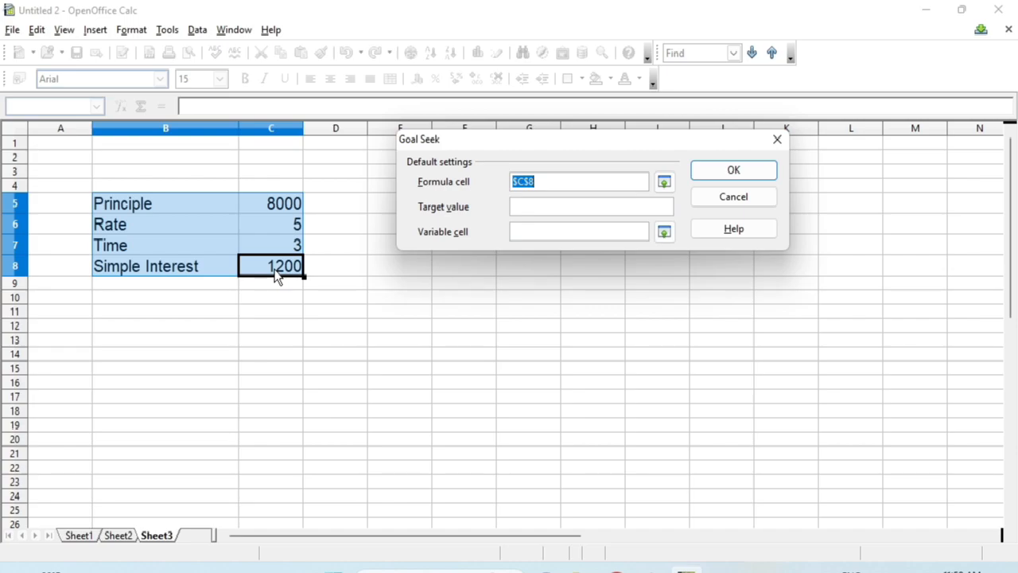
click(536, 205)
click(525, 230)
click(285, 205)
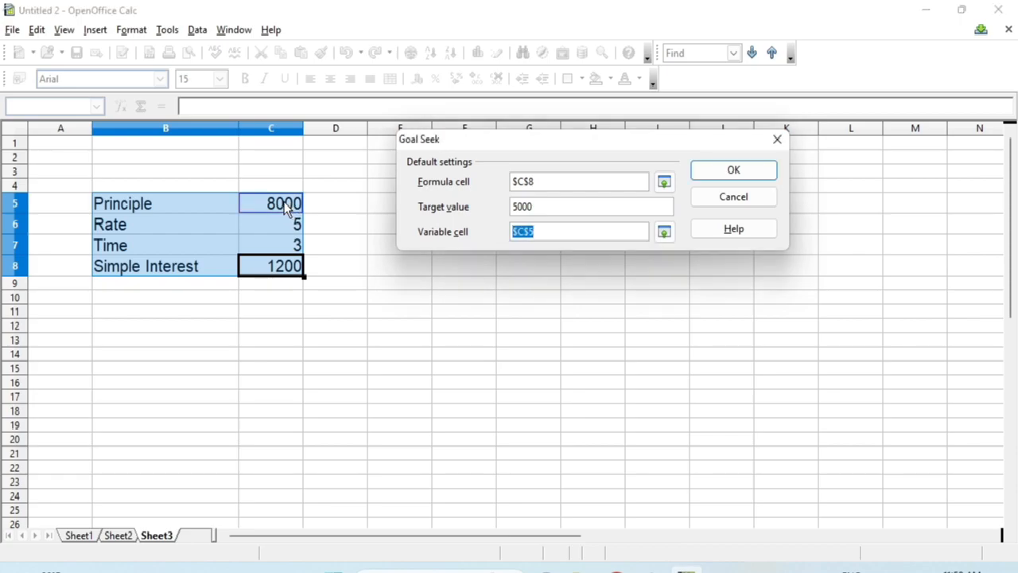
click(737, 171)
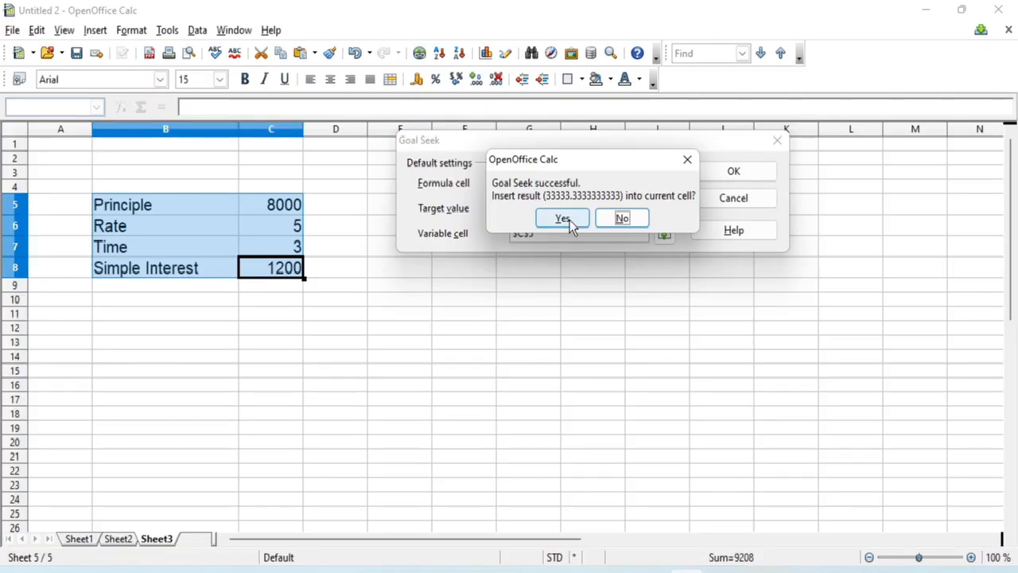
click(570, 220)
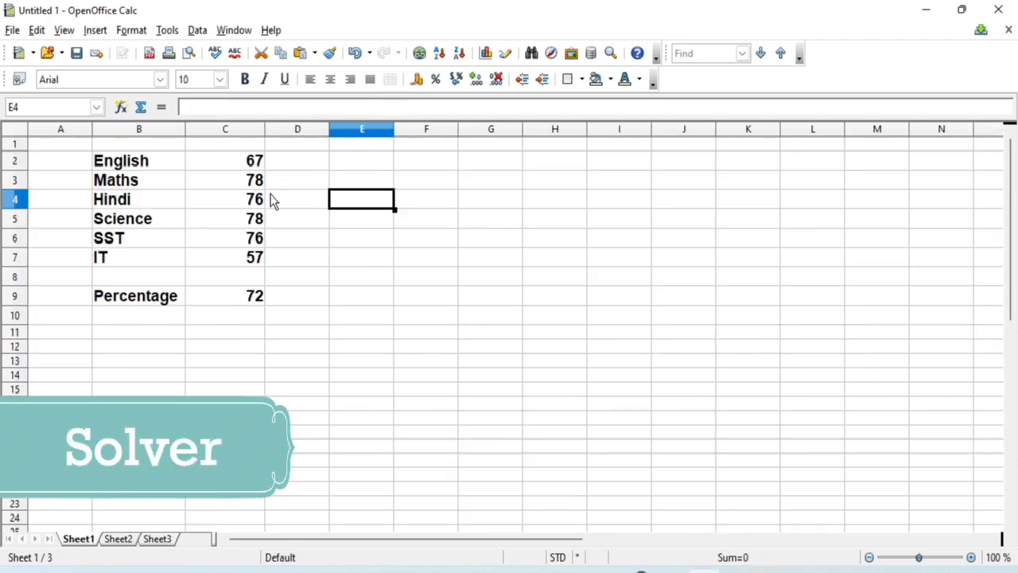
click(167, 31)
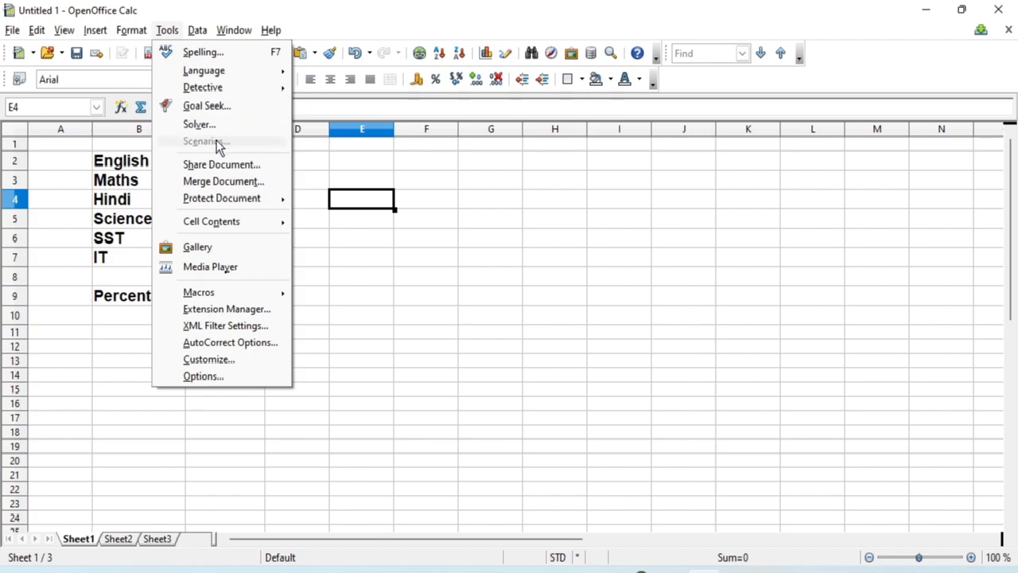
click(341, 252)
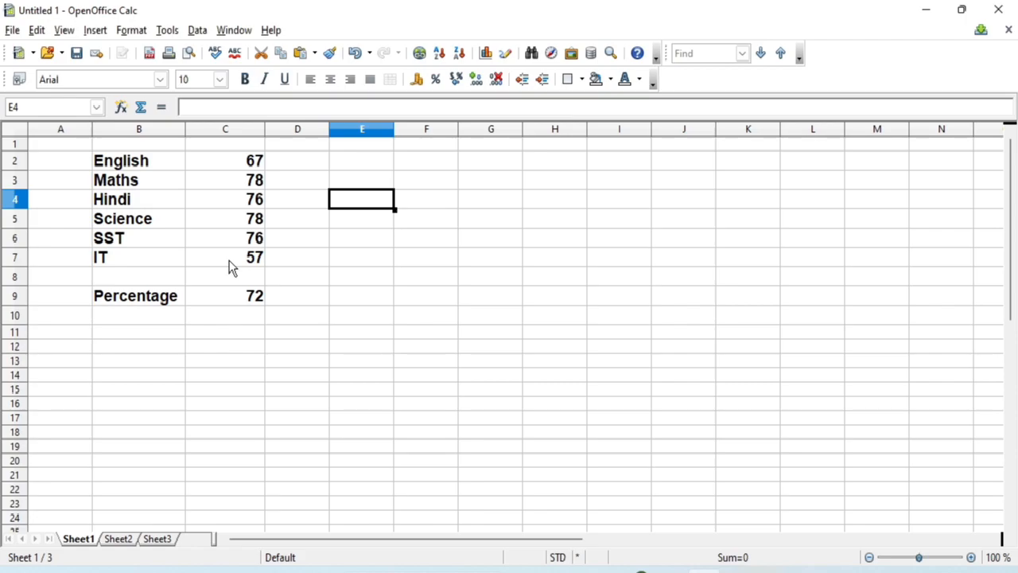
- Set the Science and SST marks in C5 and C6 to 0
click(241, 220)
text(0)
key(Return)
text(0)
click(316, 258)
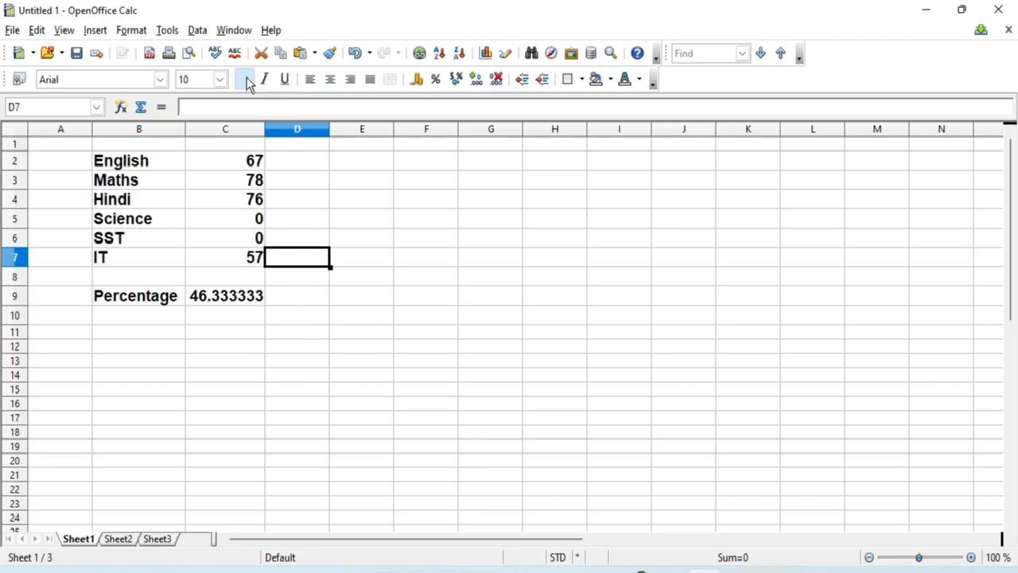
- Set up Solver with target cell C9, a result value of 64 and C5:C6 as the changing cells
click(168, 32)
click(199, 124)
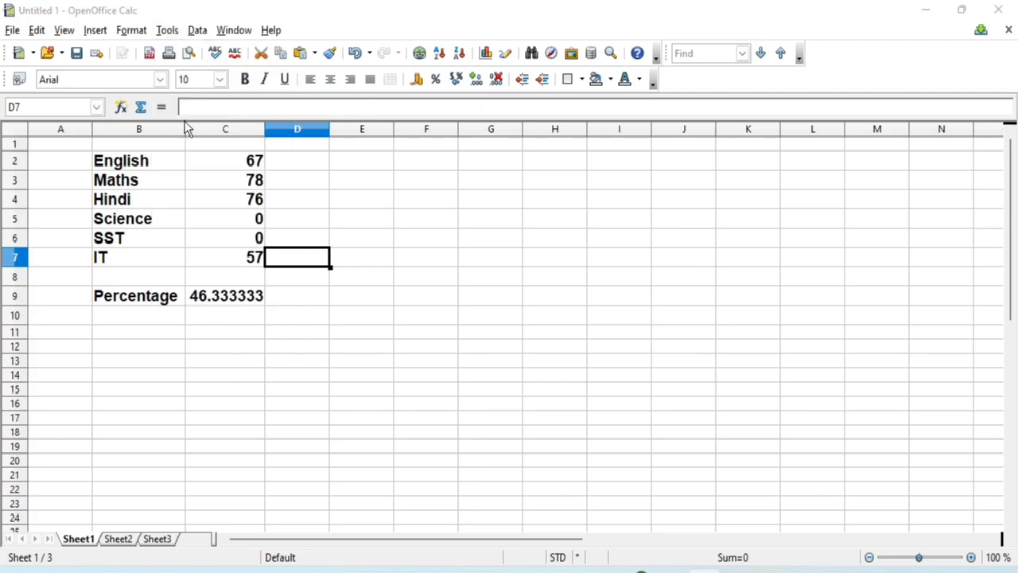
drag(576, 50, 486, 59)
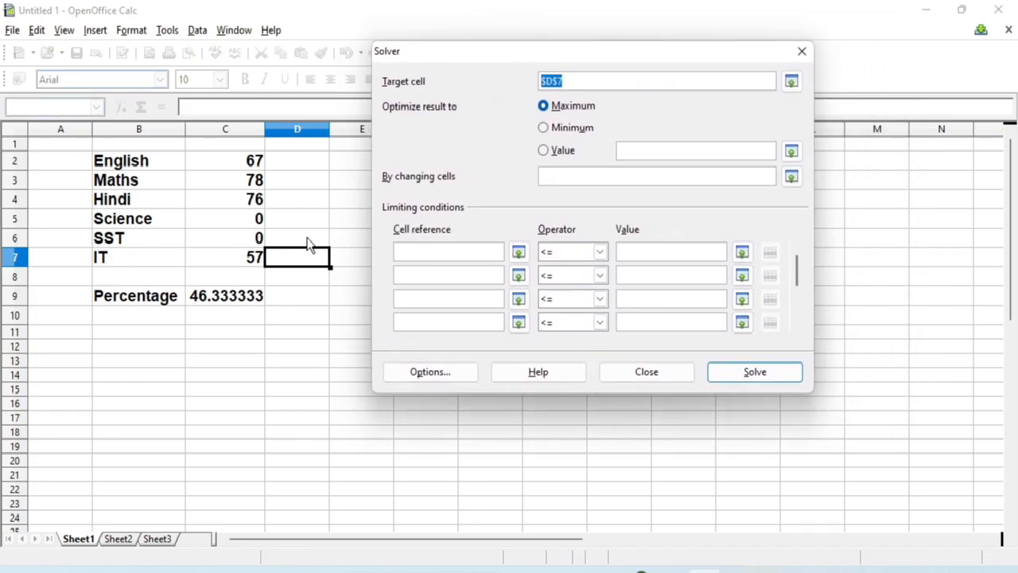
click(227, 305)
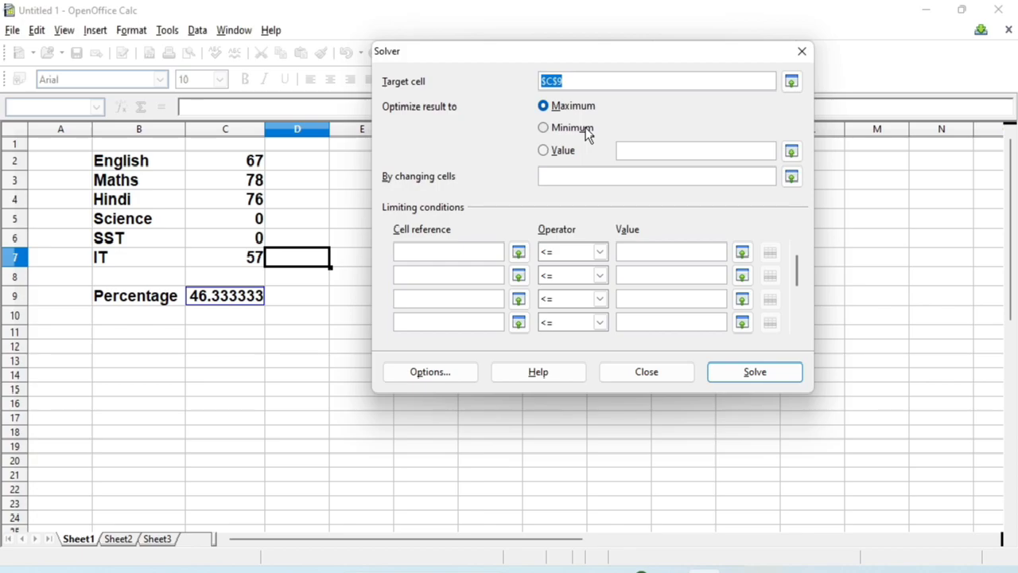
click(563, 151)
click(660, 153)
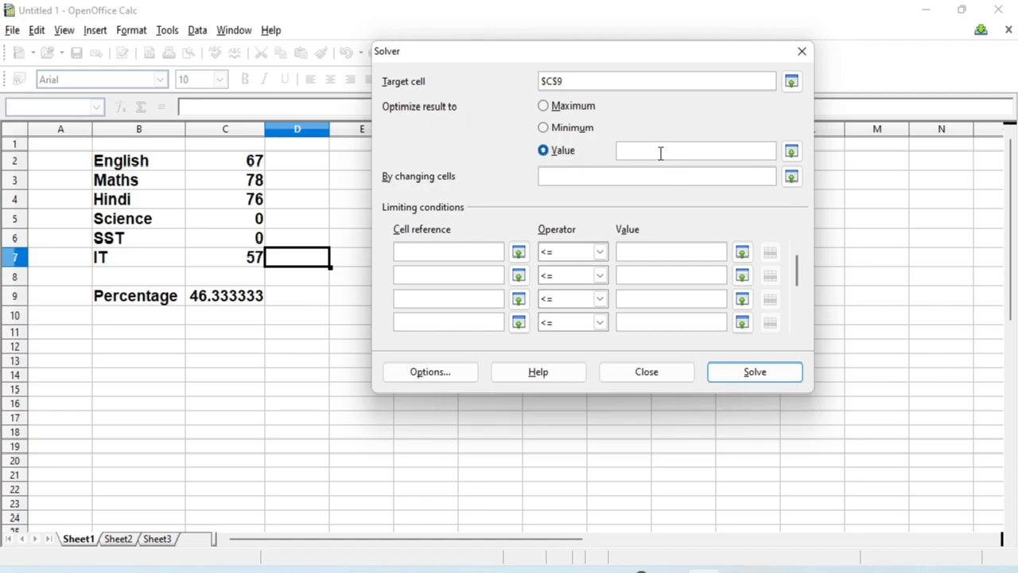
text(64)
drag(249, 219, 246, 241)
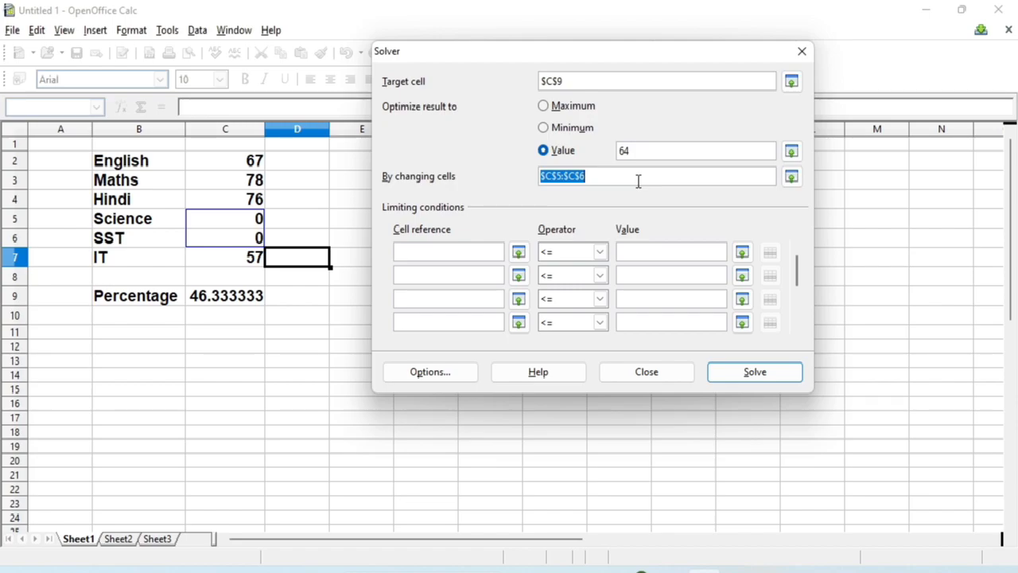
- Add a Solver limiting condition that keeps the Science mark in C5 less than or equal to 70
click(445, 253)
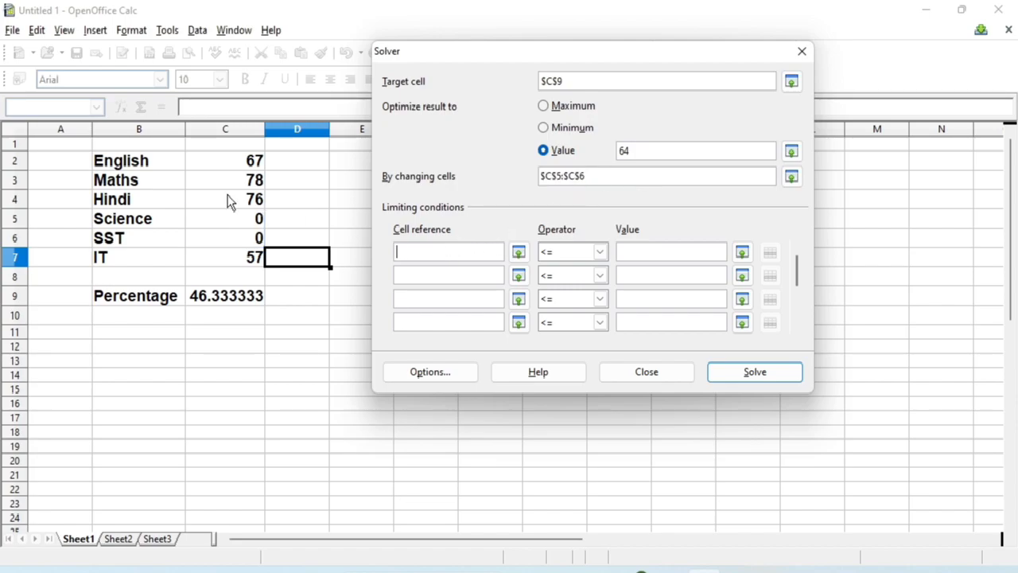
click(223, 220)
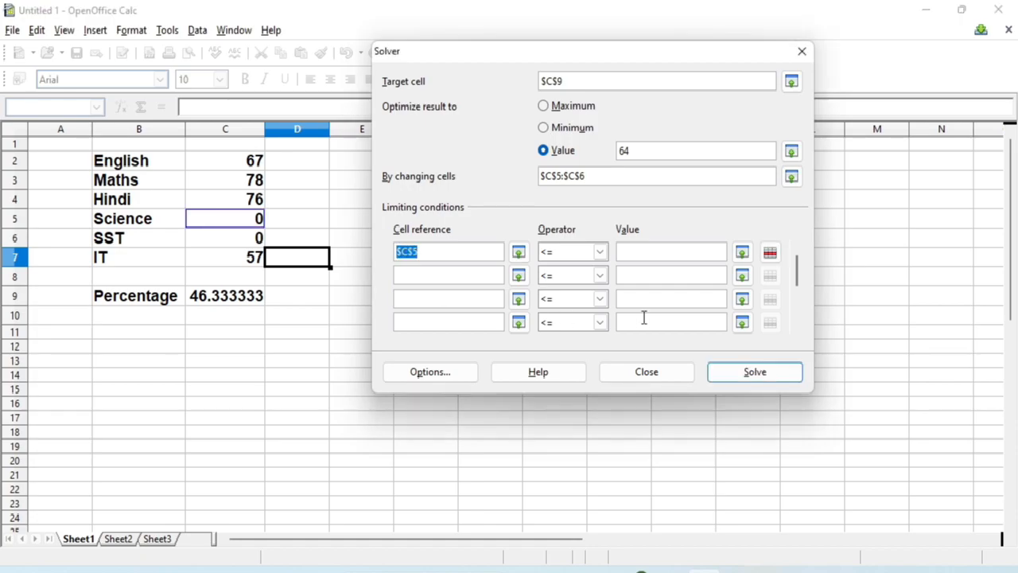
click(647, 250)
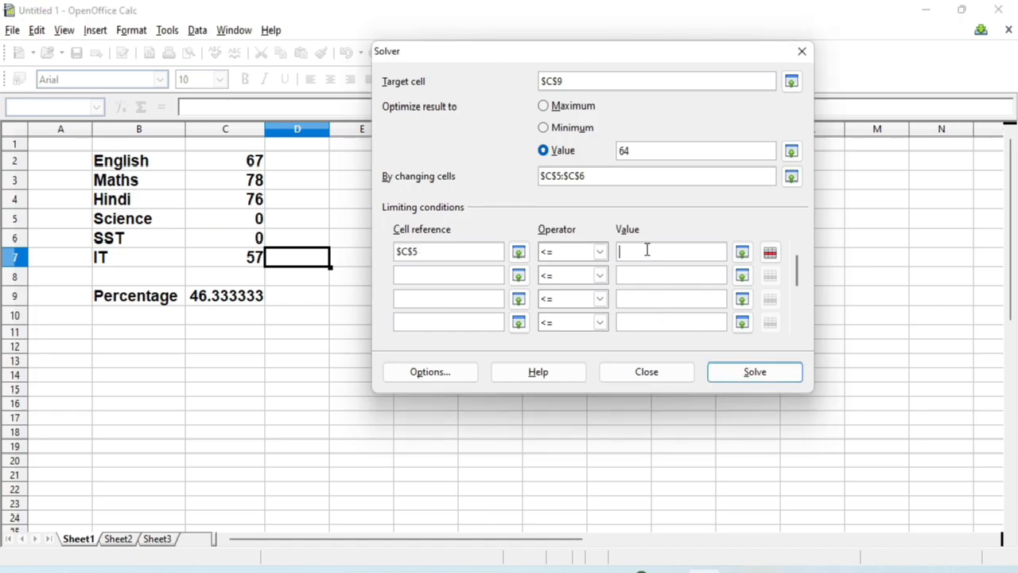
text(7)
key(BackSpace)
text(70)
- Add a second limiting condition of C6 >= 65 for the SST mark, then solve and keep the result
click(265, 245)
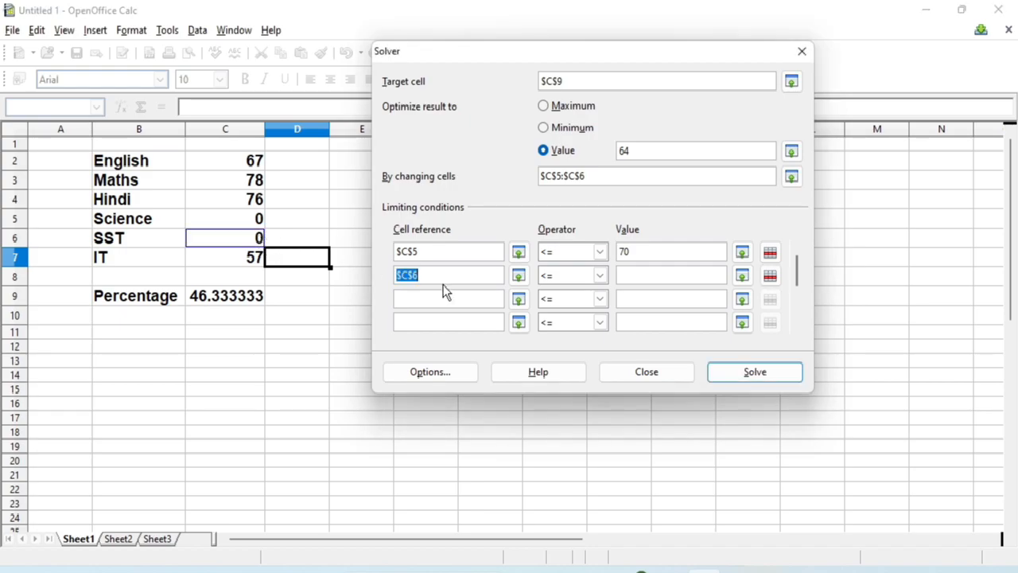
click(601, 276)
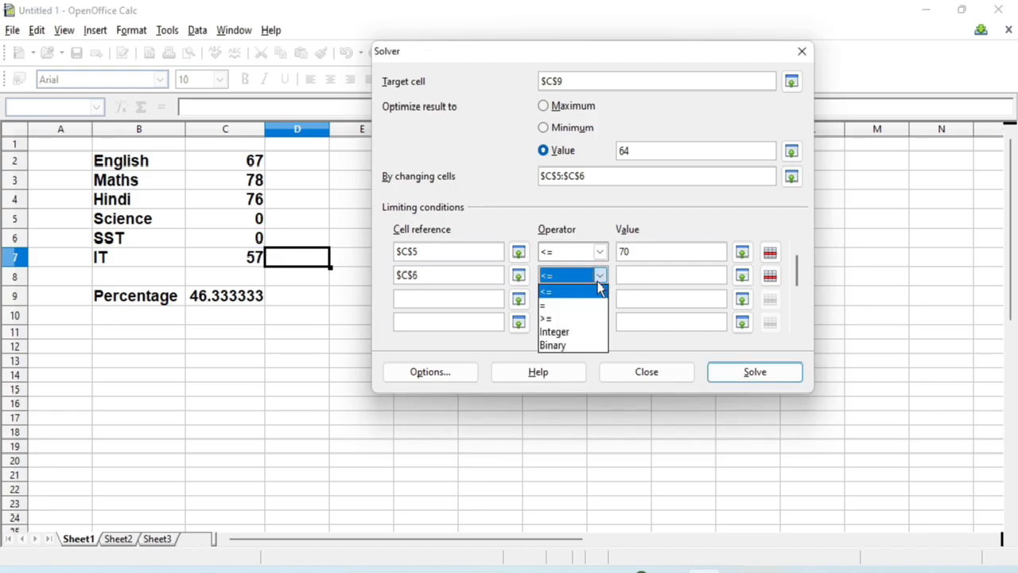
click(577, 319)
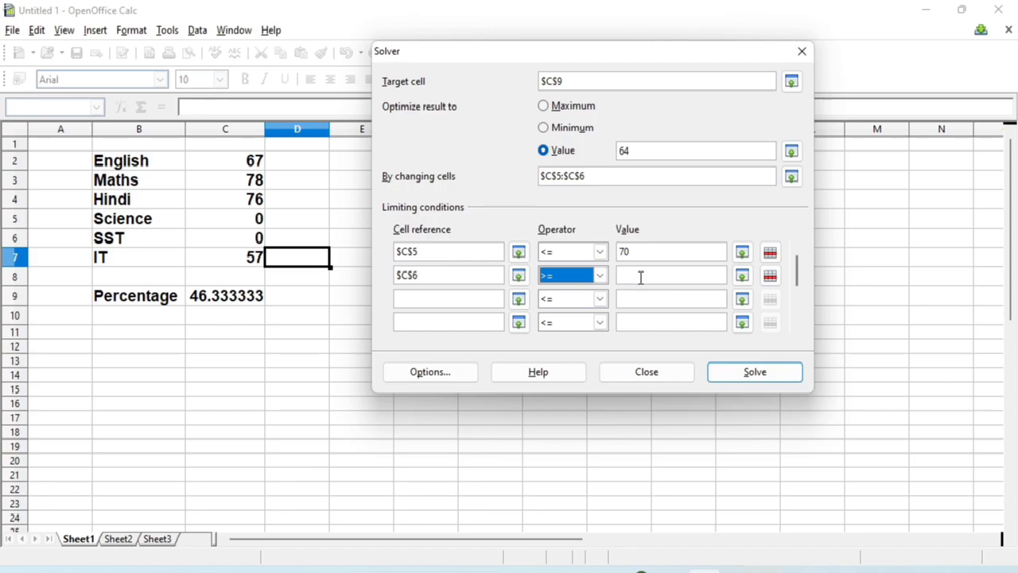
click(640, 277)
text(65)
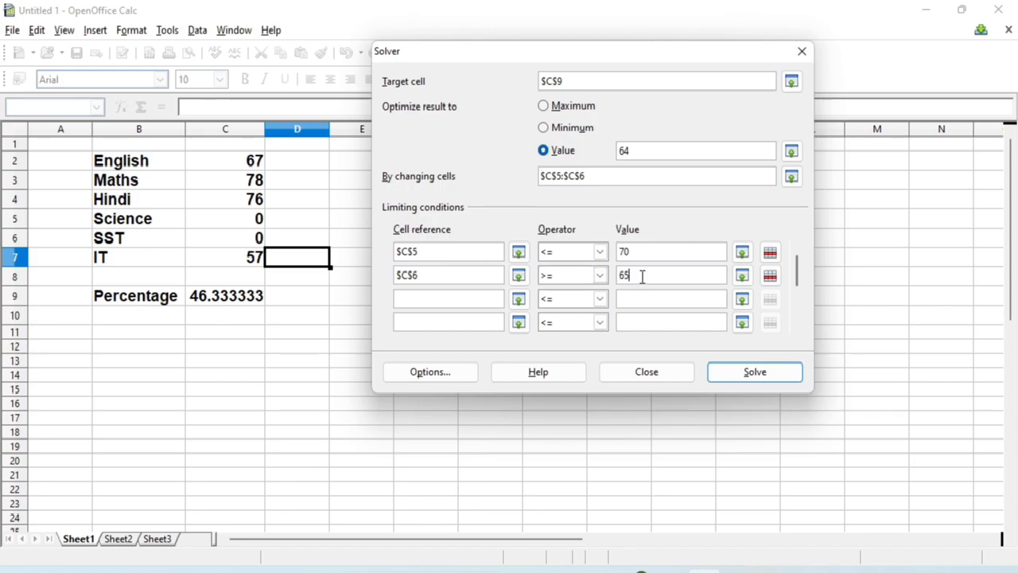
click(732, 376)
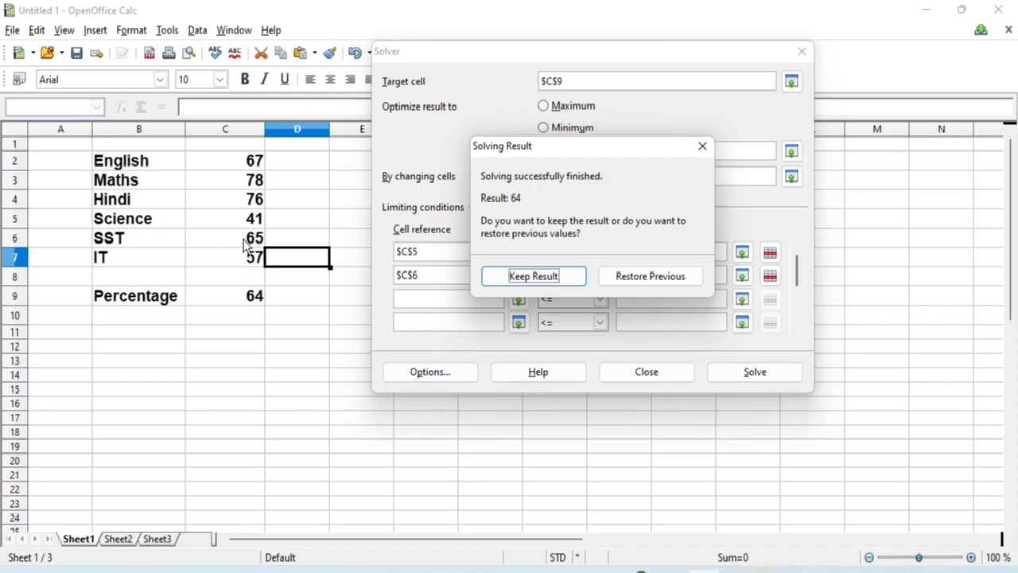
click(535, 279)
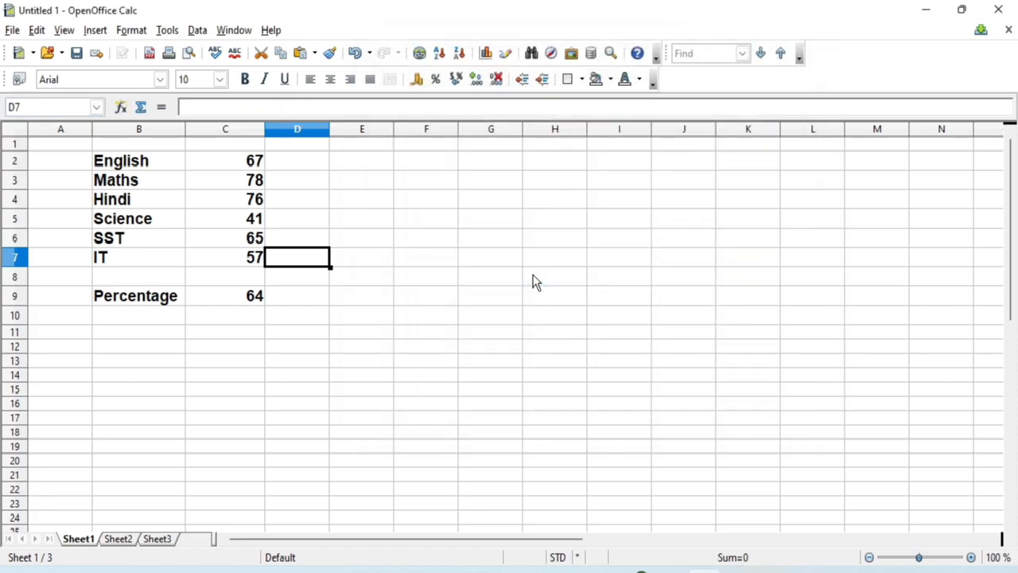